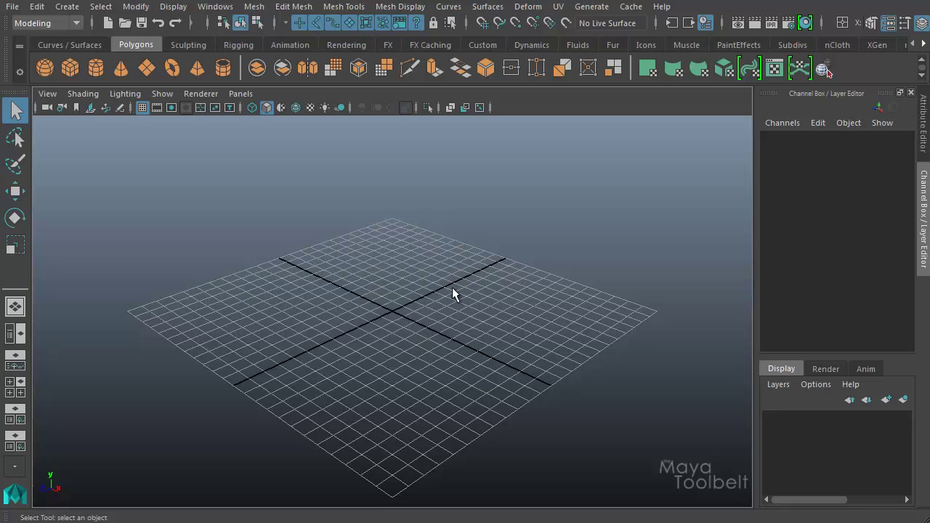
# Tear off the Deform > Nonlinear menu and park it at the viewport's top-left
pyautogui.click(528, 7)
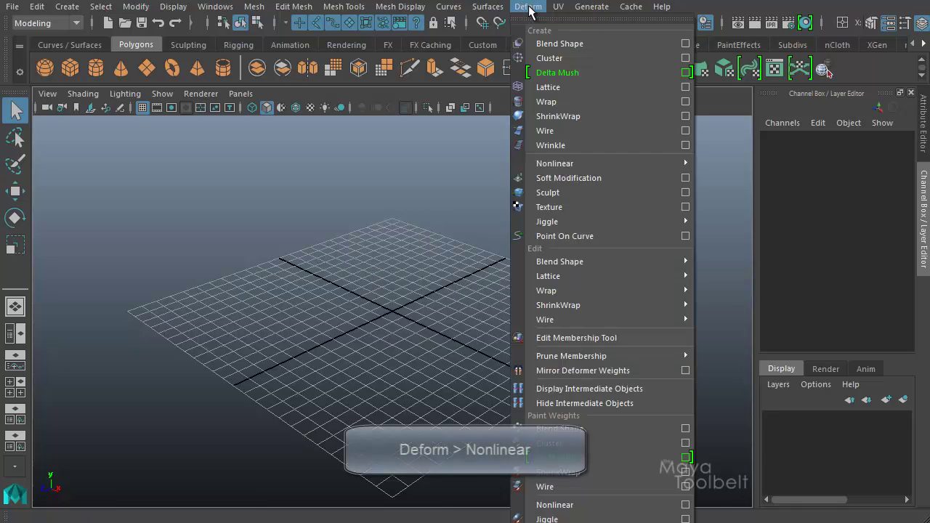
pyautogui.moveTo(639, 165)
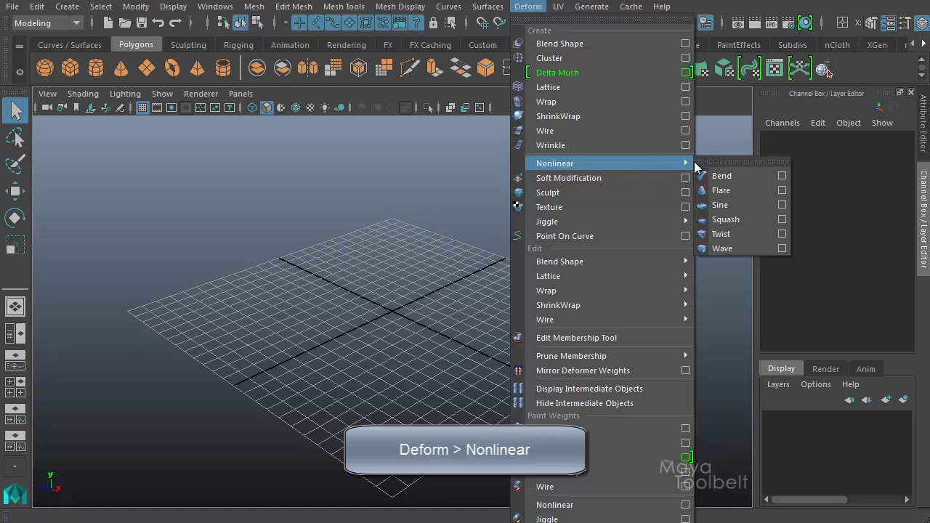
pyautogui.click(738, 161)
pyautogui.moveTo(730, 144); pyautogui.dragTo(82, 131)
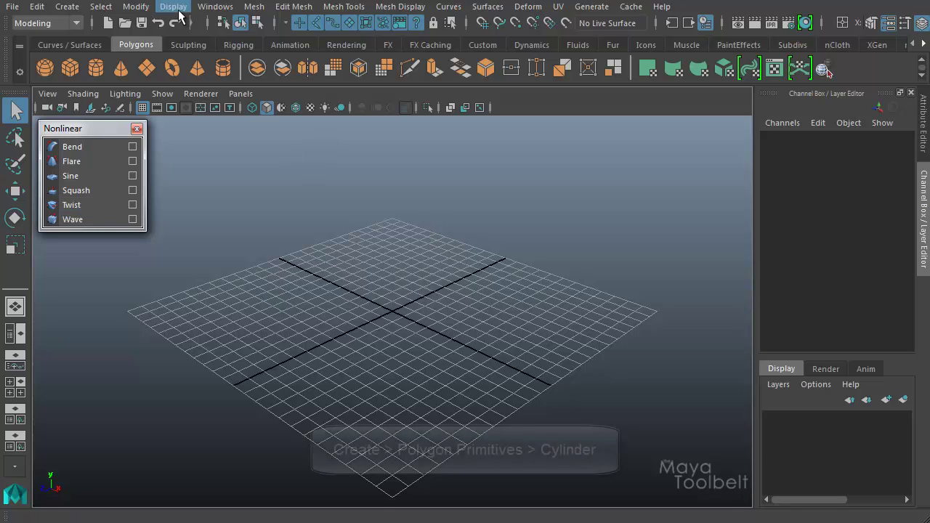
# Draw a polygon cylinder on the grid, radius about 2.16 and height about 11.36
pyautogui.click(66, 9)
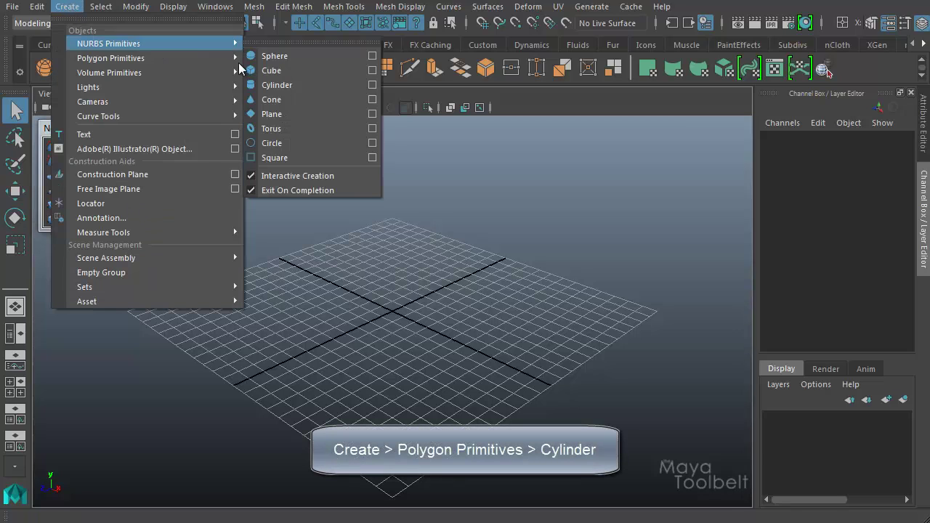
pyautogui.moveTo(166, 62)
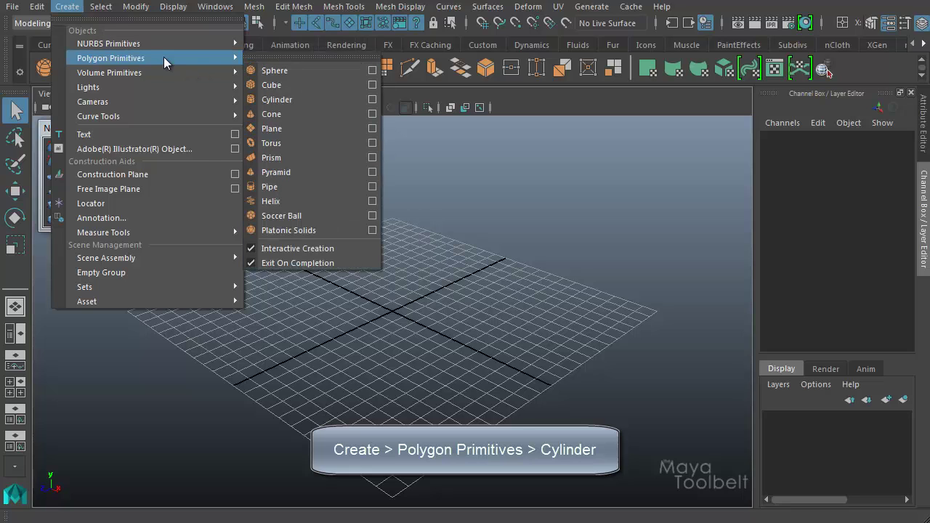
pyautogui.click(291, 98)
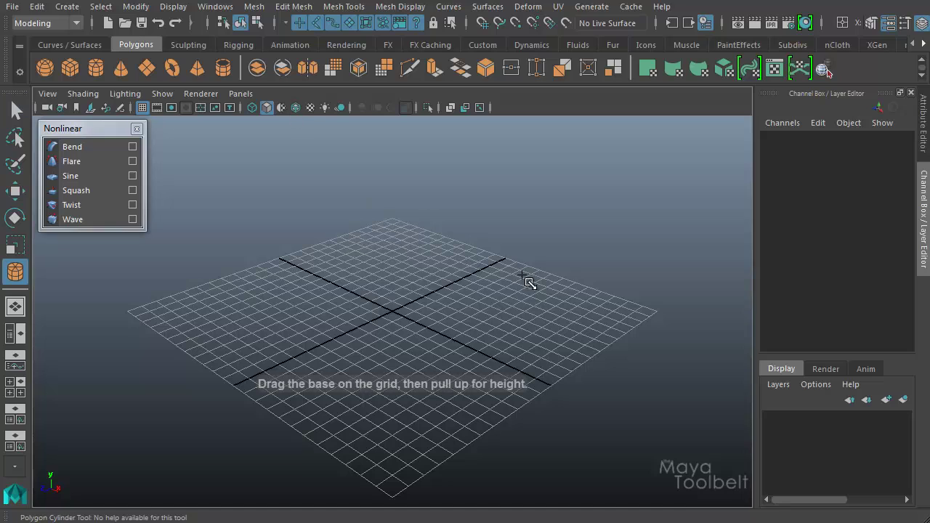
pyautogui.moveTo(382, 322); pyautogui.dragTo(395, 131)
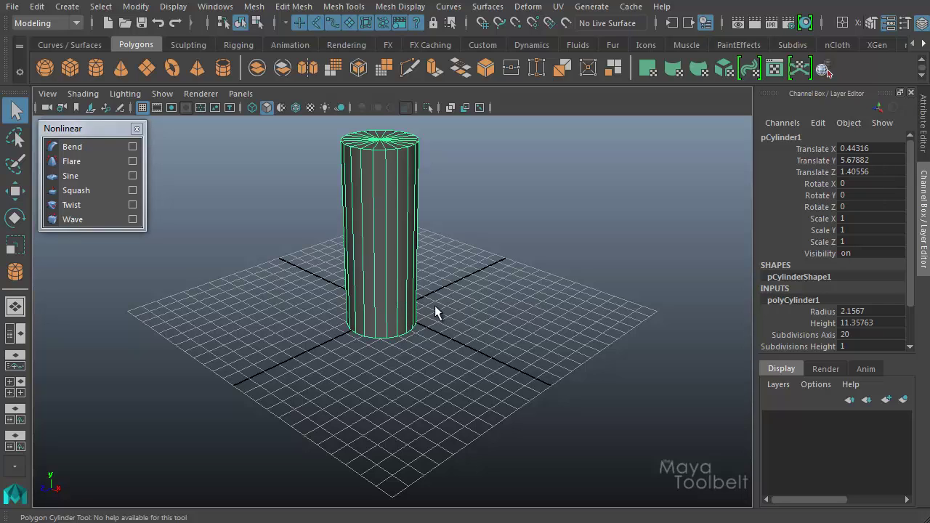
# Set polyCylinder1's Subdivisions Caps to 0 and Subdivisions Height to 10
pyautogui.scroll(-1, 853, 272)
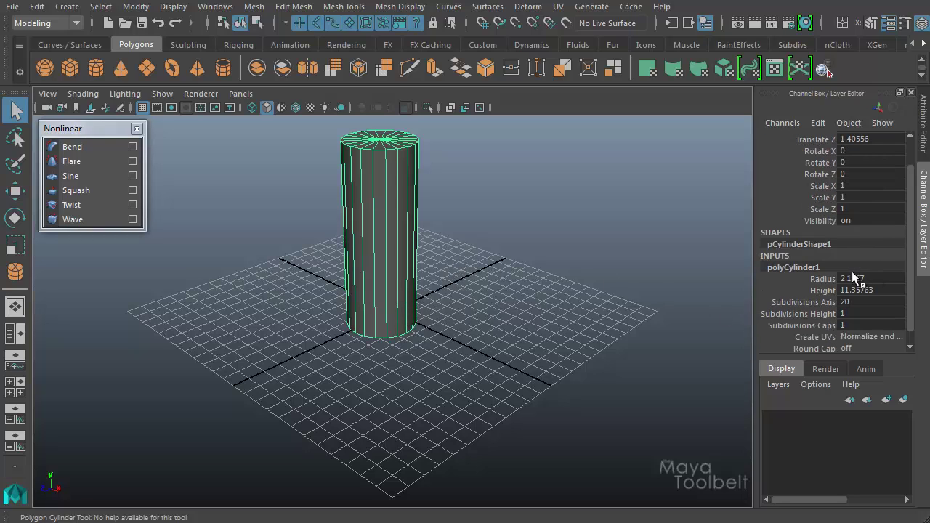
pyautogui.scroll(-1, 836, 256)
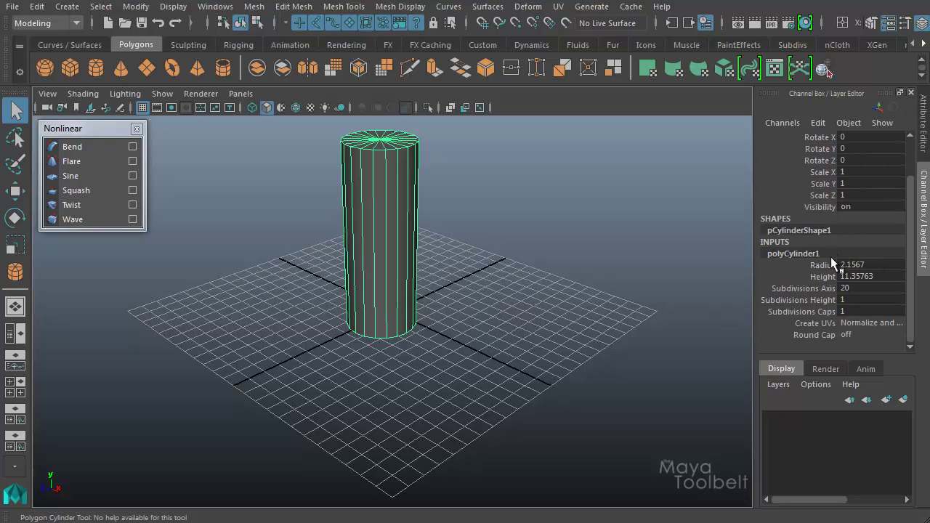
pyautogui.click(814, 312)
pyautogui.moveTo(596, 277); pyautogui.dragTo(465, 301, button='middle')
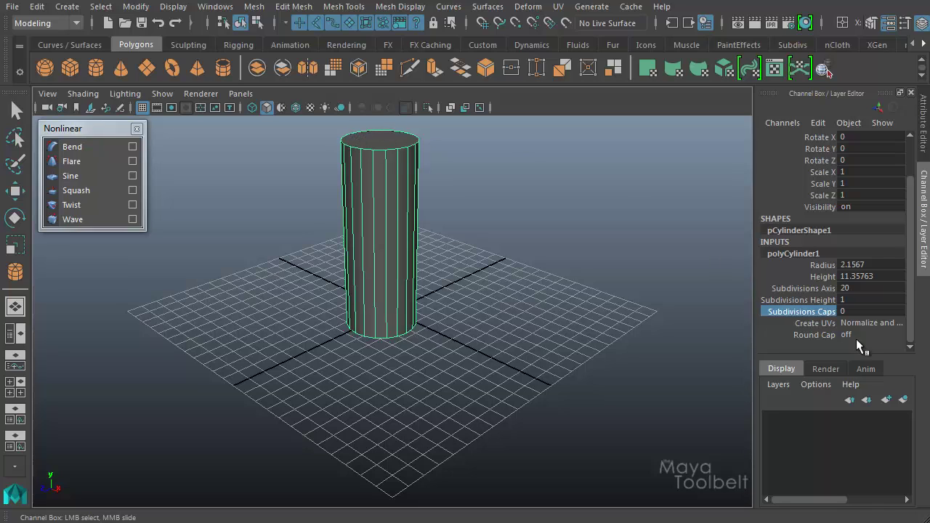
pyautogui.click(793, 300)
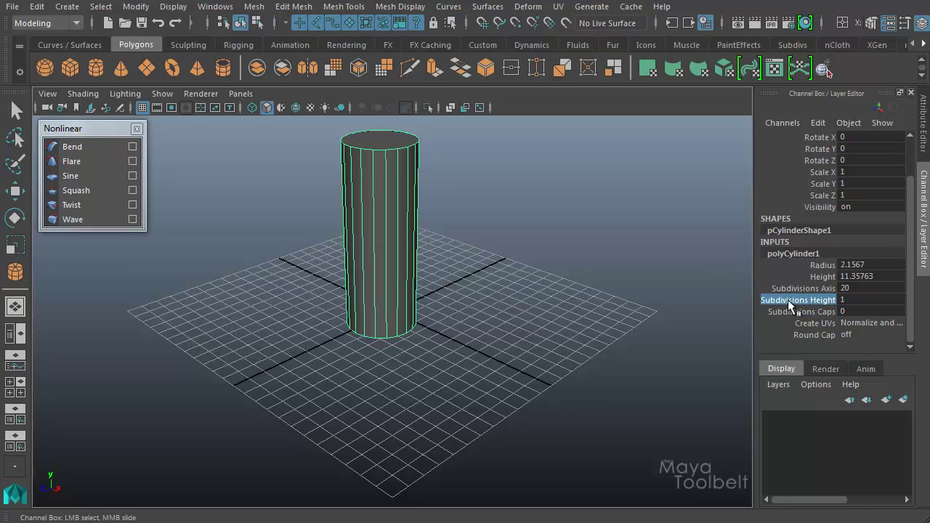
pyautogui.keyDown('alt'); pyautogui.moveTo(504, 407); pyautogui.dragTo(448, 249); pyautogui.keyUp('alt')
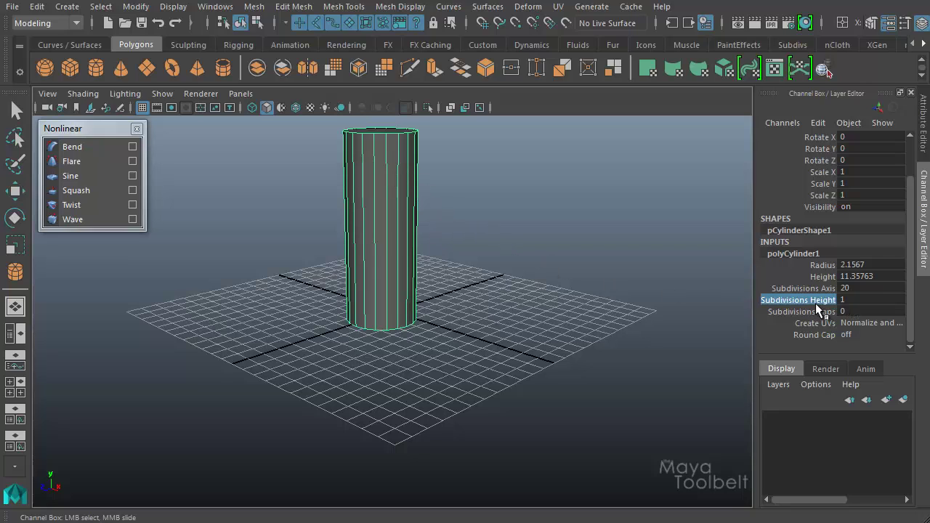
pyautogui.moveTo(287, 338); pyautogui.dragTo(389, 325, button='middle')
pyautogui.keyDown('alt'); pyautogui.moveTo(488, 230); pyautogui.dragTo(523, 245); pyautogui.keyUp('alt')
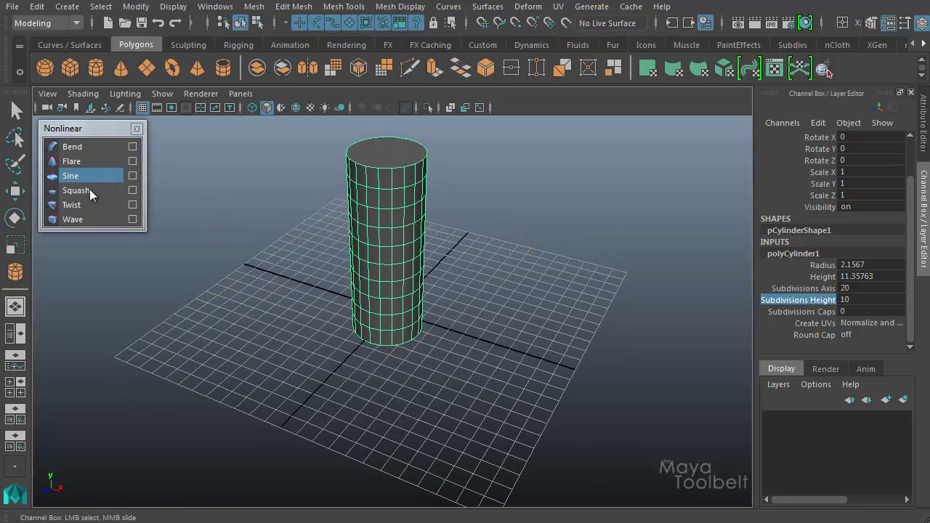
# Reset the Twist deformer options to defaults and create twist1 on the cylinder
pyautogui.click(133, 205)
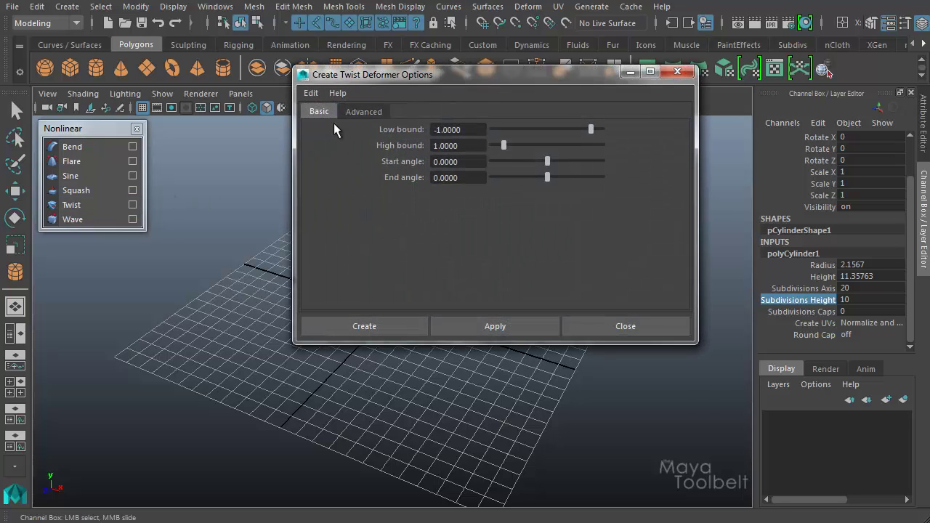
pyautogui.click(311, 93)
pyautogui.click(323, 123)
pyautogui.click(367, 331)
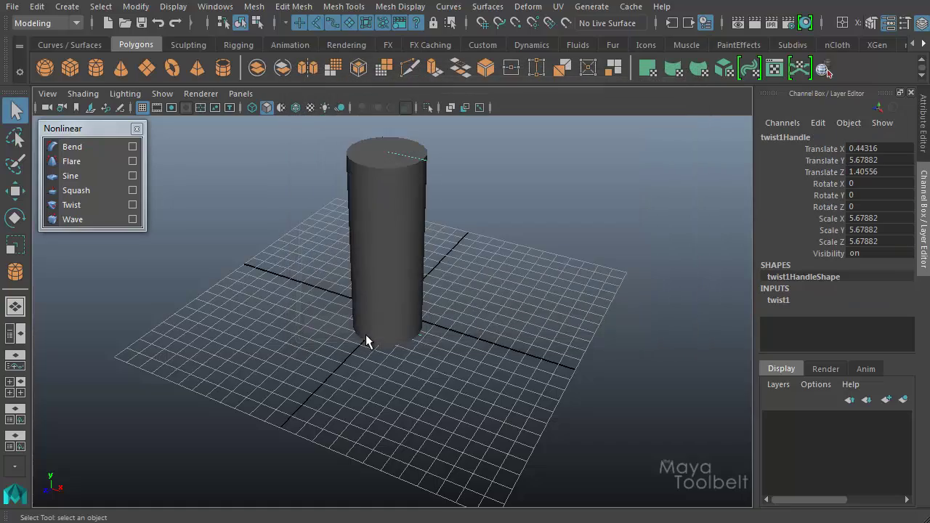
# Hide the ground grid and check the cylinder in wireframe, then return to shaded
pyautogui.keyDown('alt'); pyautogui.moveTo(370, 342); pyautogui.dragTo(380, 324); pyautogui.keyUp('alt')
pyautogui.keyDown('alt'); pyautogui.moveTo(380, 324); pyautogui.dragTo(508, 314, button='right'); pyautogui.keyUp('alt')
pyautogui.keyDown('alt'); pyautogui.moveTo(509, 314); pyautogui.dragTo(436, 276); pyautogui.keyUp('alt')
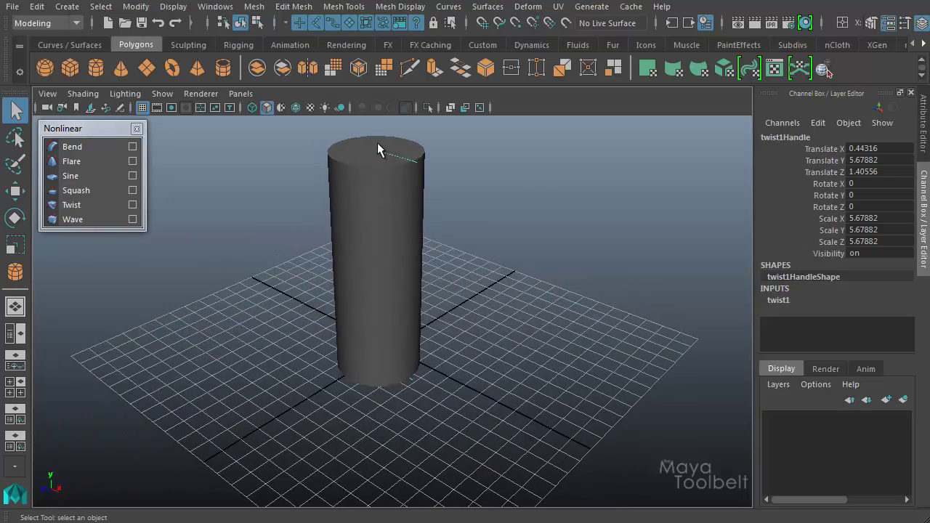
pyautogui.keyDown('alt'); pyautogui.moveTo(421, 165); pyautogui.dragTo(492, 337); pyautogui.keyUp('alt')
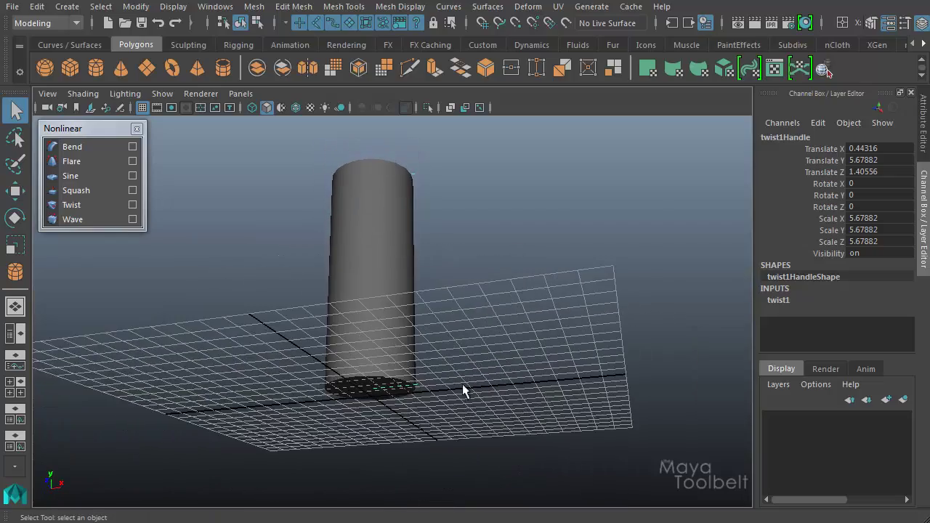
pyautogui.keyDown('alt'); pyautogui.moveTo(391, 392); pyautogui.dragTo(453, 345); pyautogui.keyUp('alt')
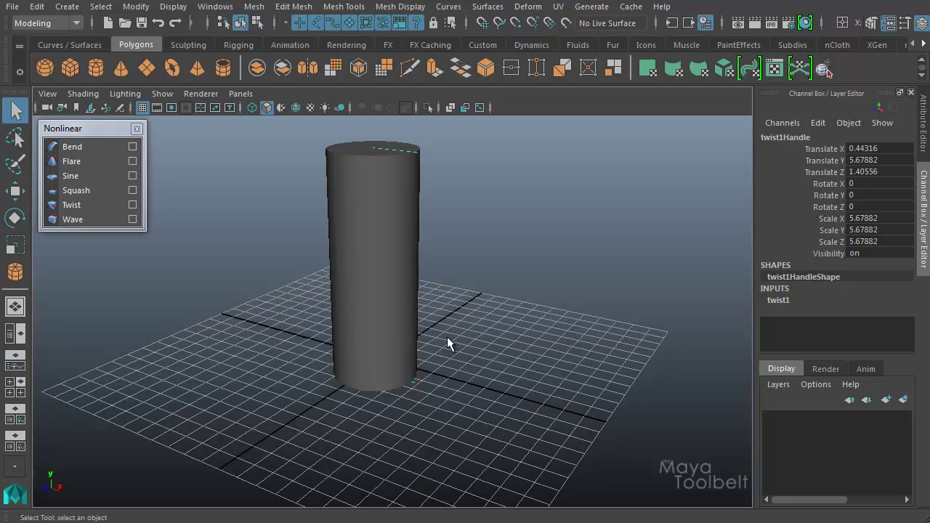
pyautogui.click(142, 107)
pyautogui.keyDown('alt'); pyautogui.moveTo(327, 261); pyautogui.dragTo(358, 265); pyautogui.keyUp('alt')
pyautogui.press('4')
pyautogui.keyDown('alt'); pyautogui.moveTo(418, 285); pyautogui.dragTo(482, 291, button='middle'); pyautogui.keyUp('alt')
pyautogui.keyDown('alt'); pyautogui.moveTo(482, 290); pyautogui.dragTo(436, 277); pyautogui.keyUp('alt')
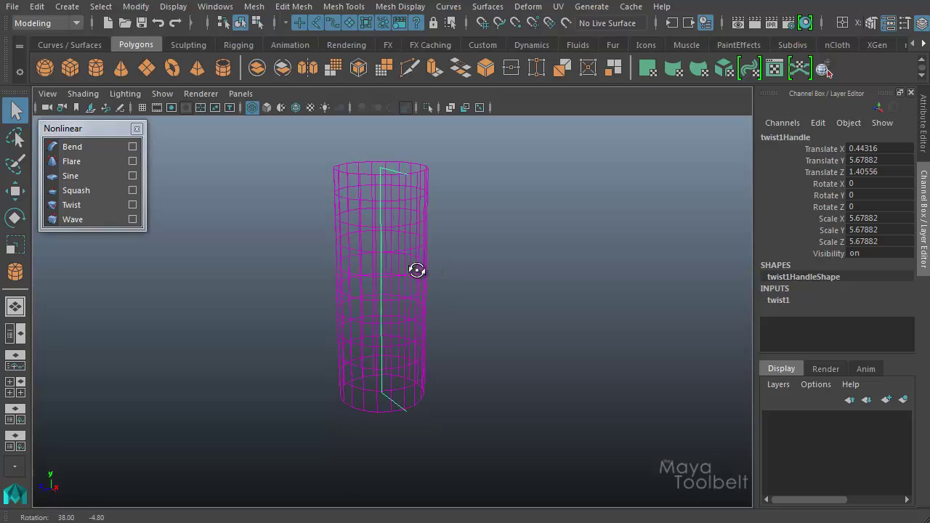
pyautogui.press('5')
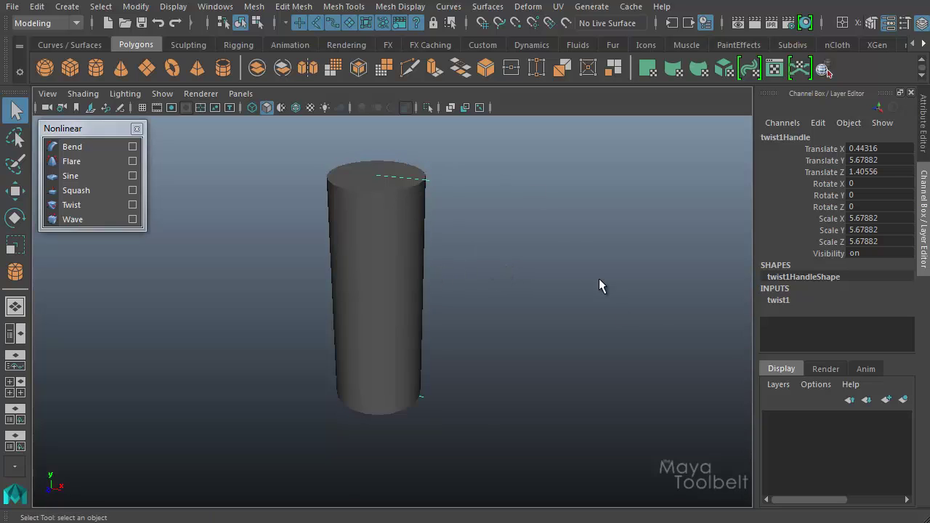
# Inspect twist1's attributes with Low Bound at -1, then reopen and close the Twist options
pyautogui.click(778, 300)
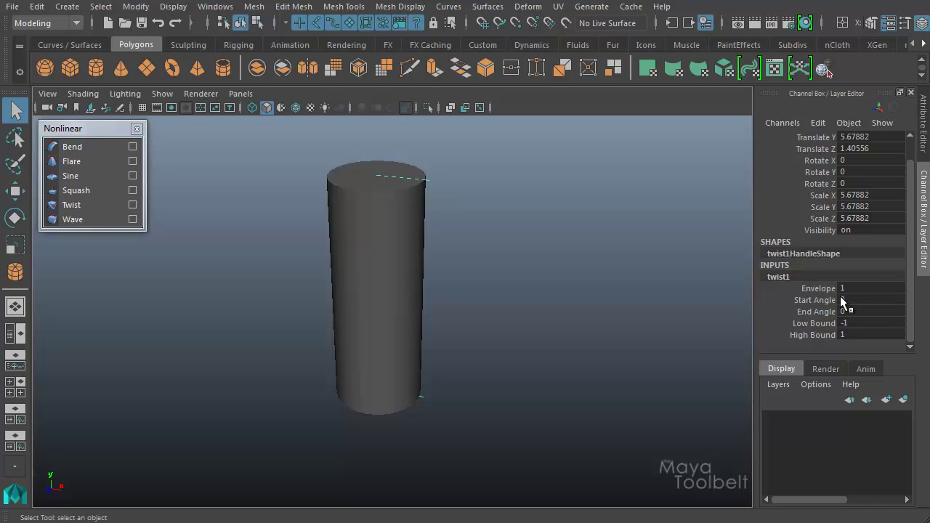
pyautogui.keyDown('ctrl'); pyautogui.moveTo(788, 324); pyautogui.dragTo(781, 323); pyautogui.keyUp('ctrl')
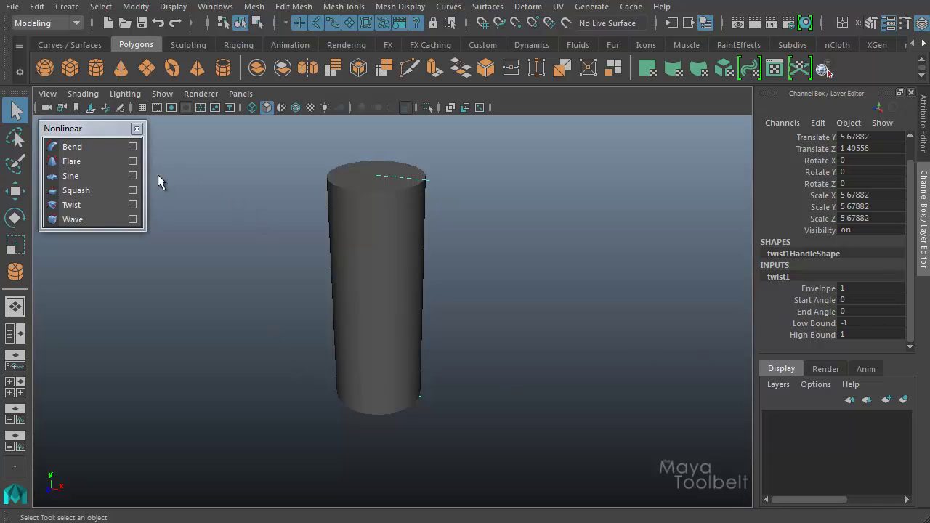
pyautogui.click(133, 205)
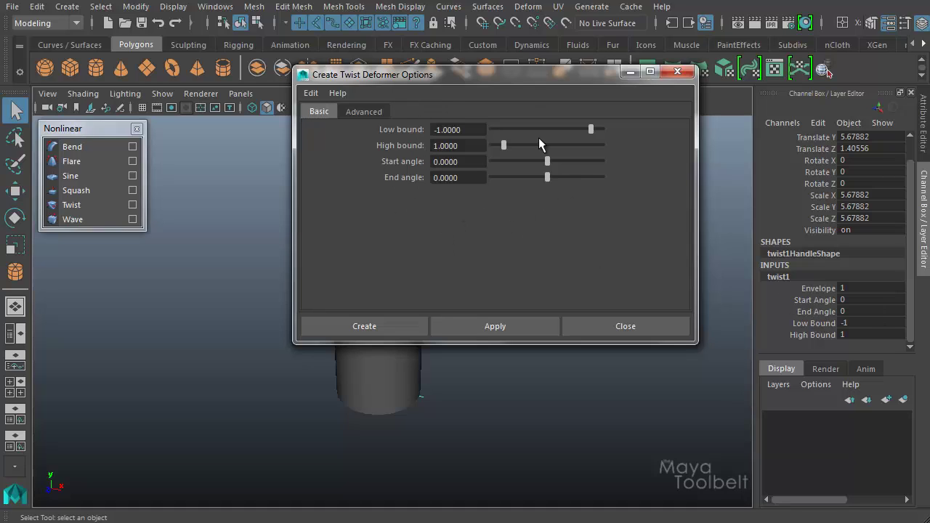
pyautogui.moveTo(557, 80); pyautogui.dragTo(508, 76)
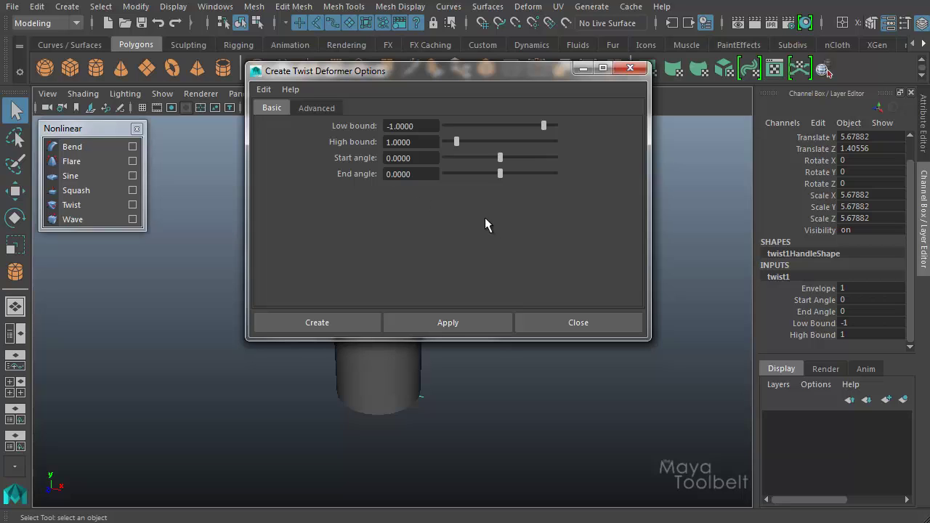
pyautogui.click(593, 325)
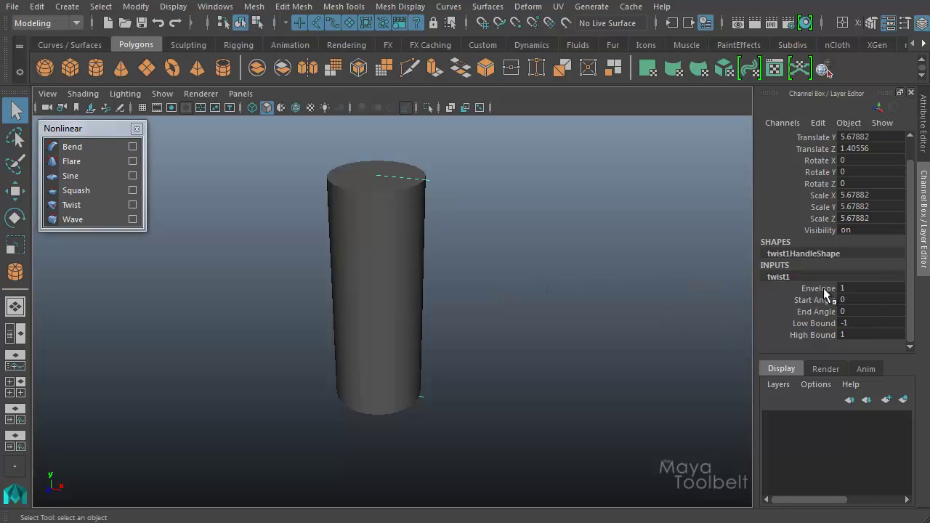
# In wireframe, slide the twist's Low Bound around, then type it back to -1
pyautogui.keyDown('alt'); pyautogui.moveTo(430, 303); pyautogui.dragTo(493, 295); pyautogui.keyUp('alt')
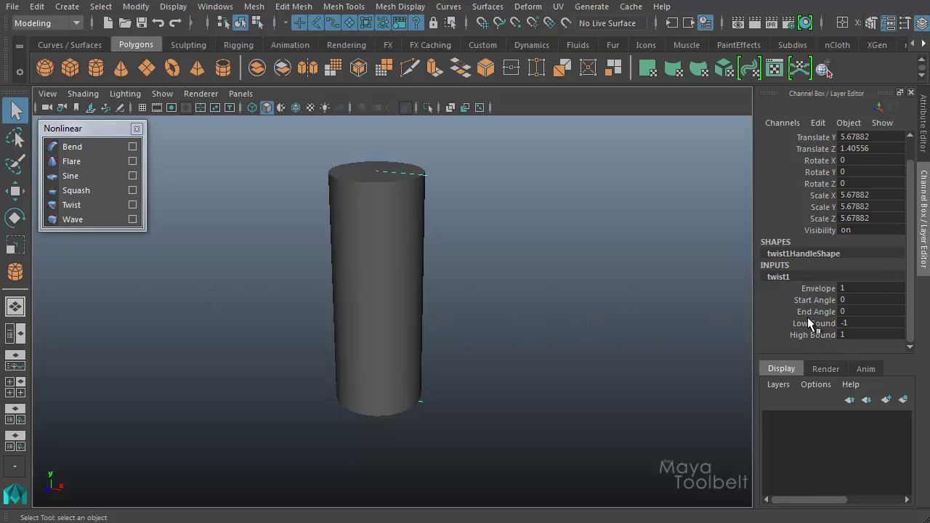
pyautogui.press('4')
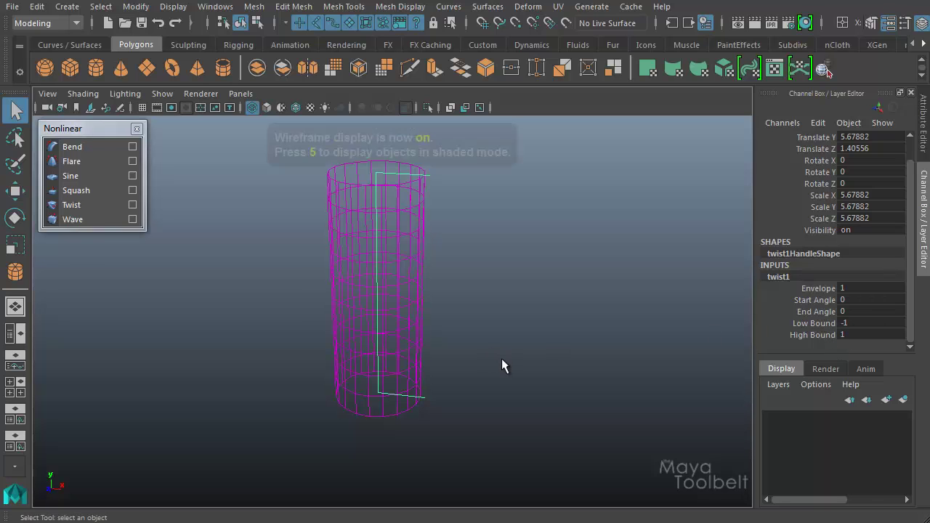
pyautogui.scroll(2, 530, 327)
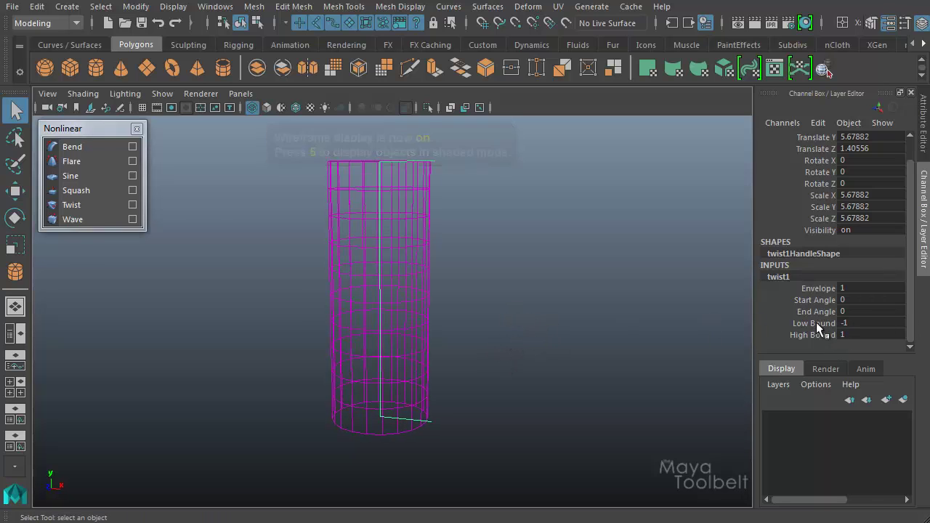
pyautogui.click(816, 323)
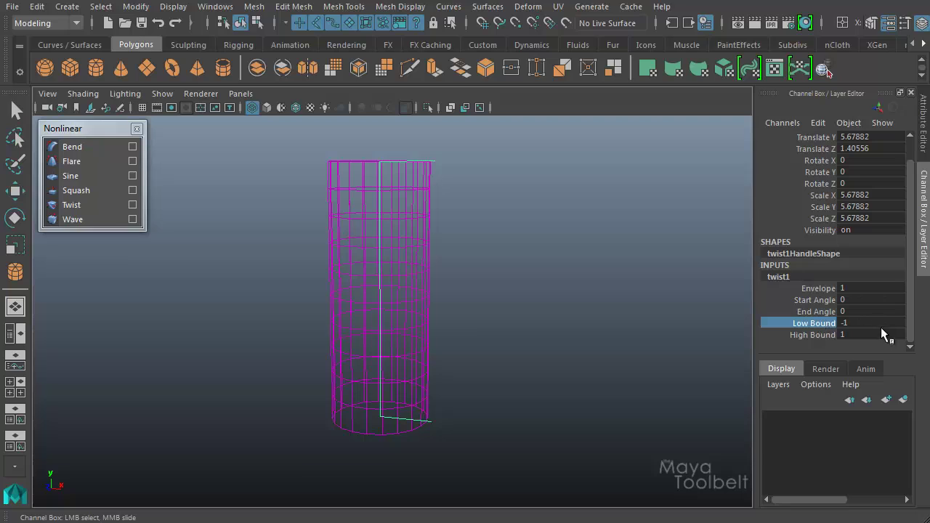
pyautogui.moveTo(510, 265); pyautogui.dragTo(502, 305, button='middle')
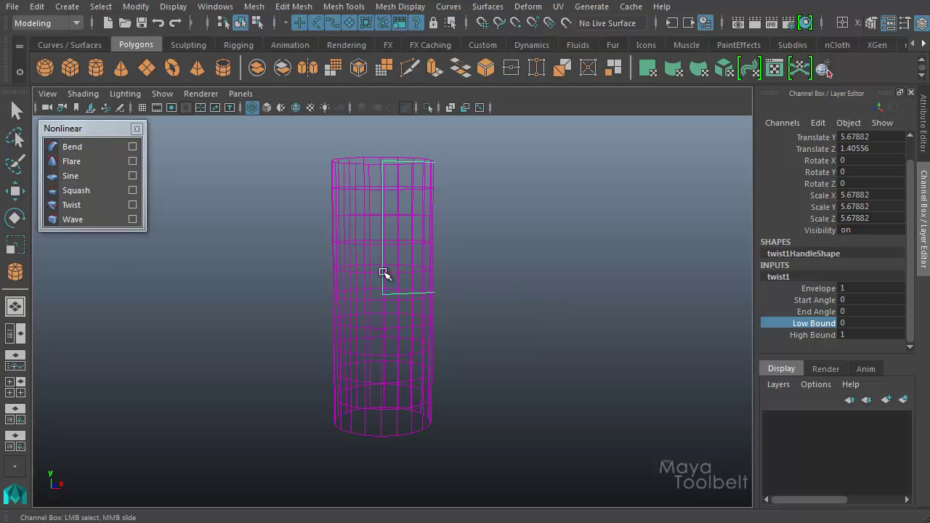
pyautogui.keyDown('alt'); pyautogui.moveTo(425, 289); pyautogui.dragTo(436, 271, button='right'); pyautogui.keyUp('alt')
pyautogui.moveTo(526, 281); pyautogui.dragTo(425, 355, button='middle')
pyautogui.doubleClick(867, 326)
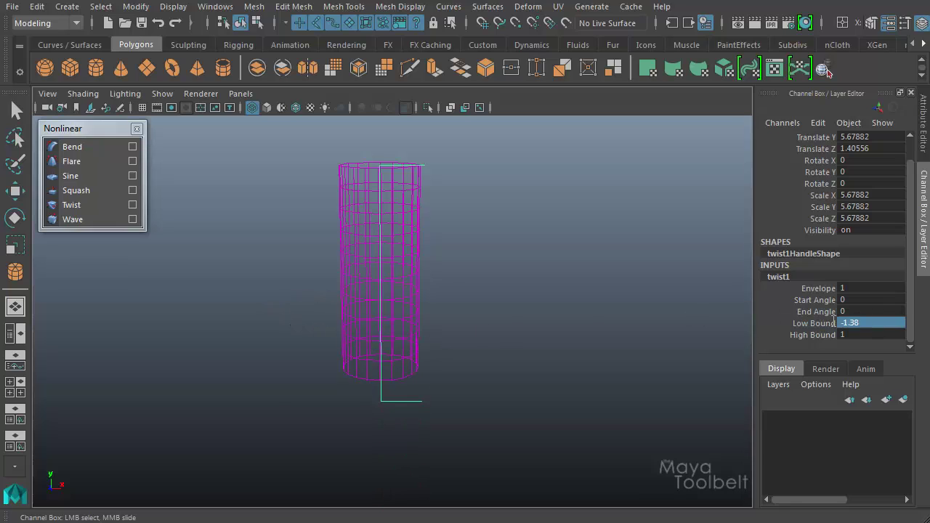
pyautogui.write('-1')
pyautogui.press('Return')
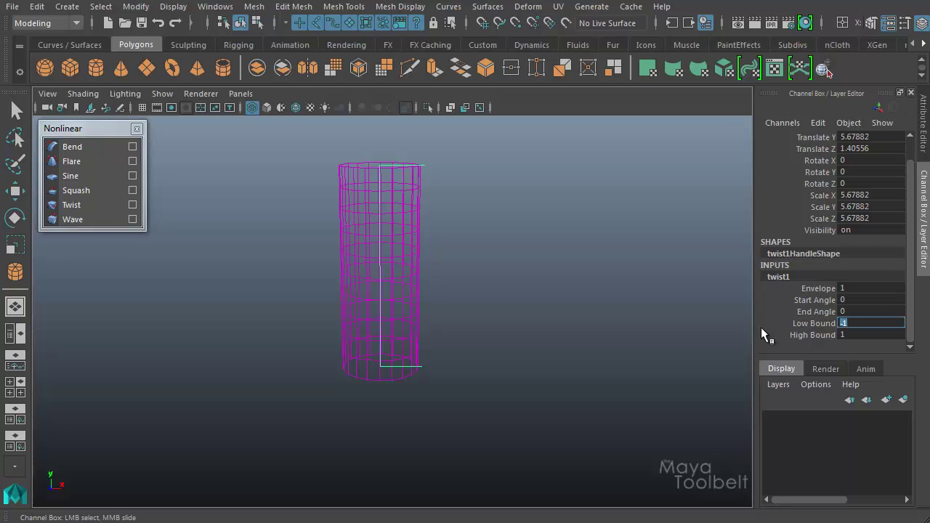
# Slide the High Bound above the cylinder's top, then type it back to 1
pyautogui.click(813, 335)
pyautogui.keyDown('alt'); pyautogui.moveTo(509, 234); pyautogui.dragTo(535, 277, button='middle'); pyautogui.keyUp('alt')
pyautogui.keyDown('alt'); pyautogui.moveTo(534, 277); pyautogui.dragTo(450, 281); pyautogui.keyUp('alt')
pyautogui.moveTo(509, 325); pyautogui.dragTo(516, 358, button='middle')
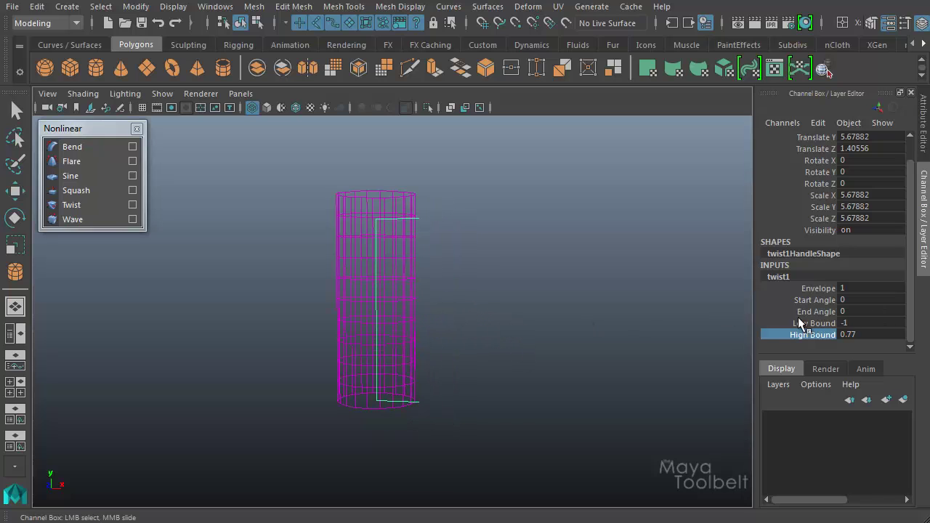
pyautogui.click(847, 335)
pyautogui.write('1')
pyautogui.press('Return')
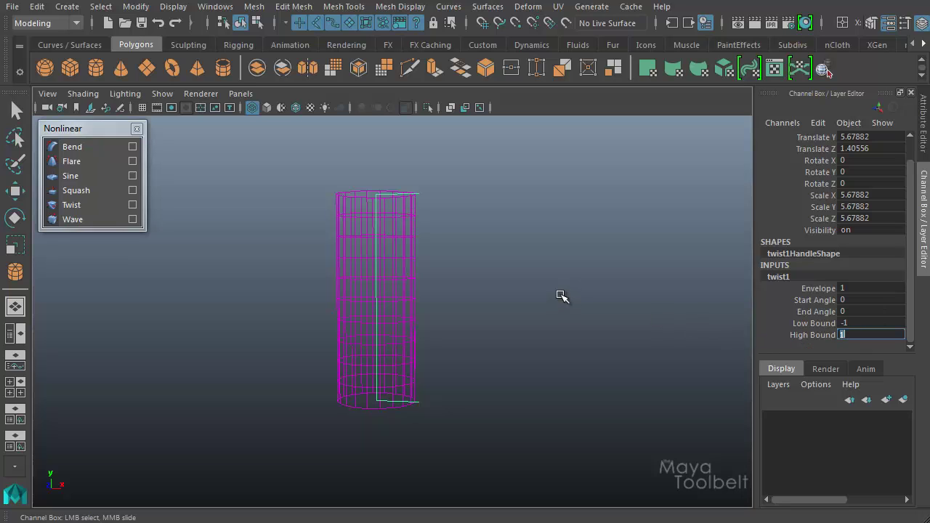
# Raise twist1's Start Angle to visibly twist the cylinder, checking in wireframe
pyautogui.click(819, 301)
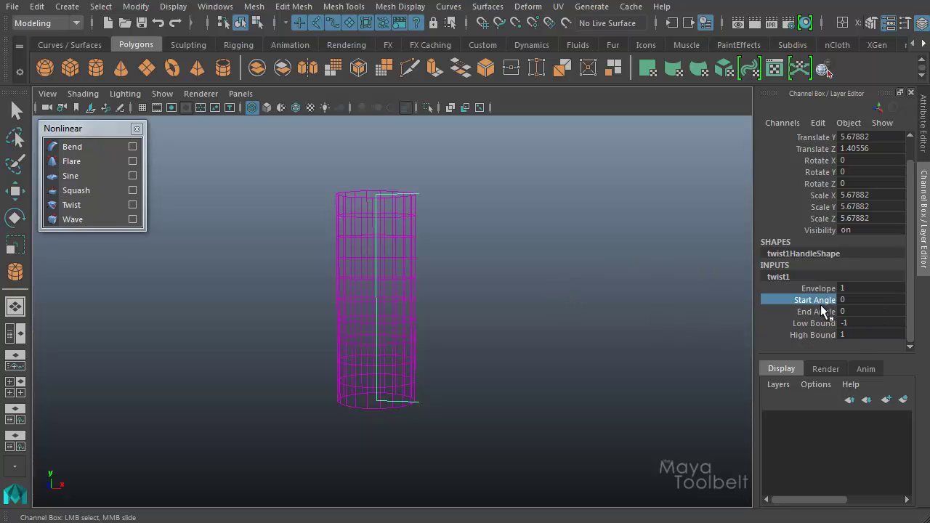
pyautogui.click(815, 311)
pyautogui.keyDown('alt'); pyautogui.moveTo(431, 324); pyautogui.dragTo(472, 353); pyautogui.keyUp('alt')
pyautogui.keyDown('alt'); pyautogui.moveTo(513, 292); pyautogui.dragTo(493, 317, button='middle'); pyautogui.keyUp('alt')
pyautogui.keyDown('alt'); pyautogui.moveTo(453, 287); pyautogui.dragTo(471, 276); pyautogui.keyUp('alt')
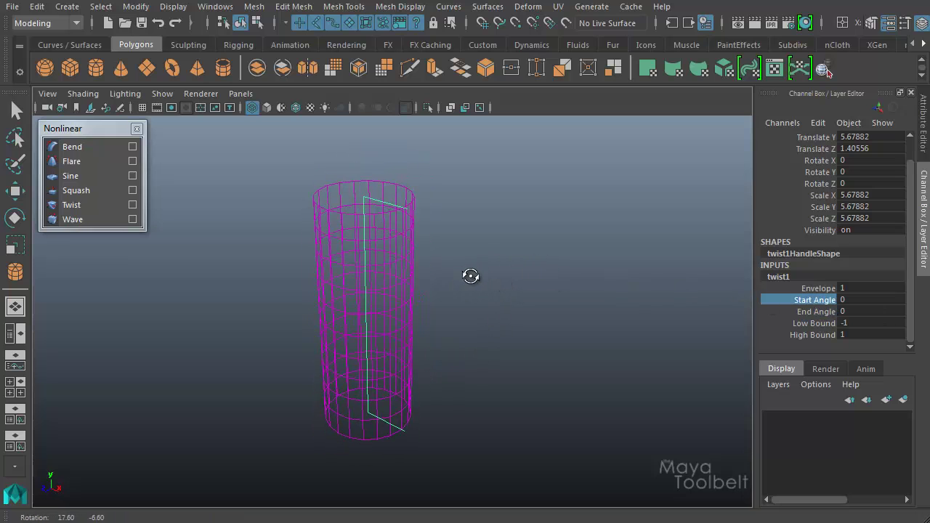
pyautogui.press('5')
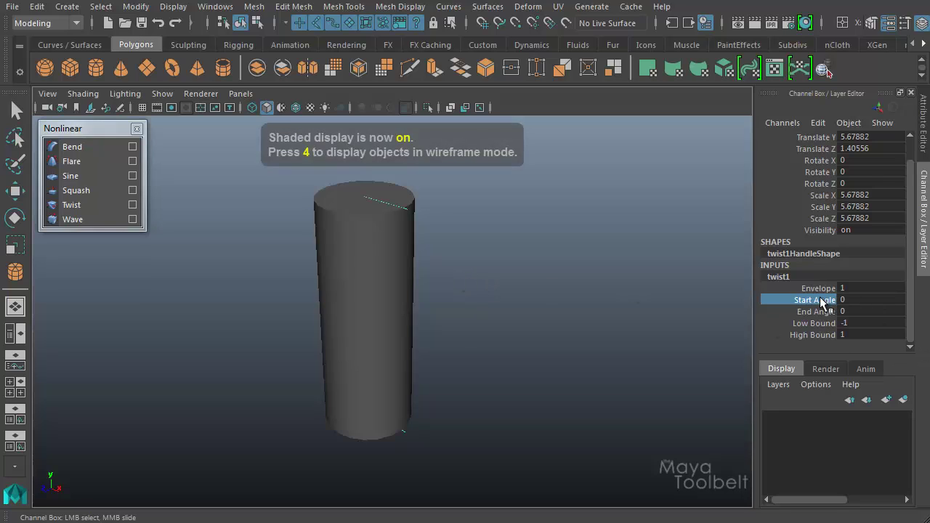
pyautogui.moveTo(509, 316)
pyautogui.mouseDown(button='middle')
pyautogui.moveTo(519, 317)
pyautogui.moveTo(494, 321)
pyautogui.moveTo(510, 331)
pyautogui.mouseUp(button='middle')
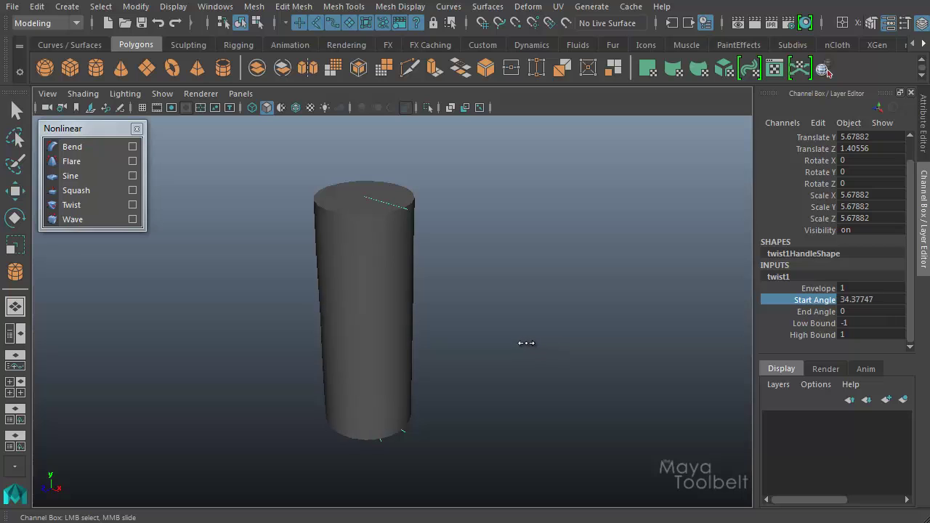
pyautogui.press('4')
pyautogui.moveTo(482, 364); pyautogui.dragTo(636, 383, button='middle')
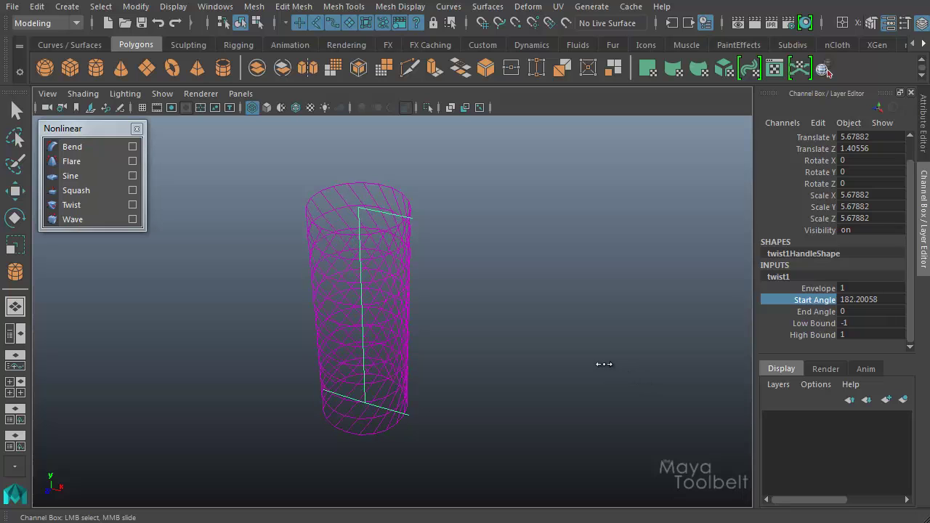
pyautogui.keyDown('alt'); pyautogui.moveTo(537, 284); pyautogui.dragTo(375, 204); pyautogui.keyUp('alt')
pyautogui.moveTo(444, 248)
pyautogui.keyDown('alt'); pyautogui.mouseDown()
pyautogui.moveTo(461, 266)
pyautogui.moveTo(455, 301)
pyautogui.mouseUp(); pyautogui.keyUp('alt')
pyautogui.press('5')
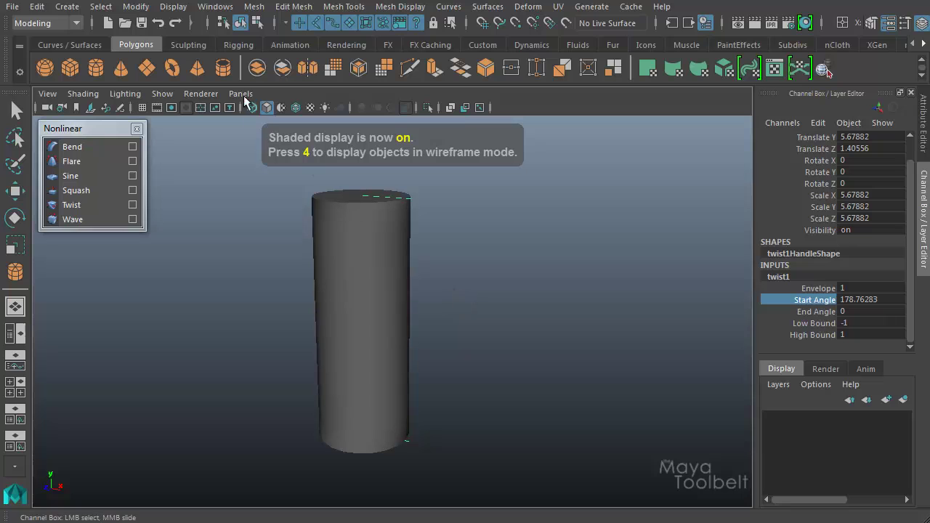
# Show wireframe on shaded and settle the Start Angle at about 168
pyautogui.click(296, 108)
pyautogui.moveTo(485, 309)
pyautogui.keyDown('alt'); pyautogui.mouseDown()
pyautogui.moveTo(457, 307)
pyautogui.moveTo(502, 318)
pyautogui.mouseUp(); pyautogui.keyUp('alt')
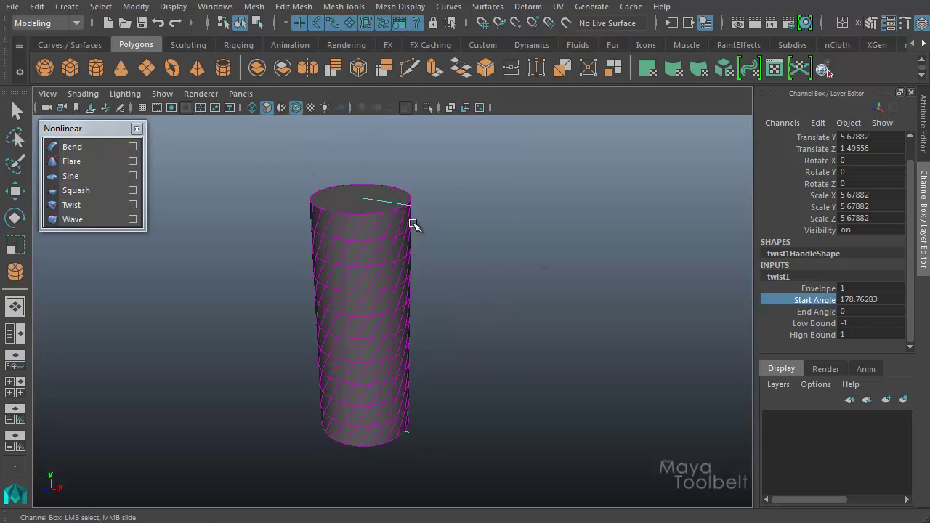
pyautogui.moveTo(578, 338); pyautogui.dragTo(534, 333, button='middle')
pyautogui.moveTo(363, 344); pyautogui.dragTo(508, 424, button='middle')
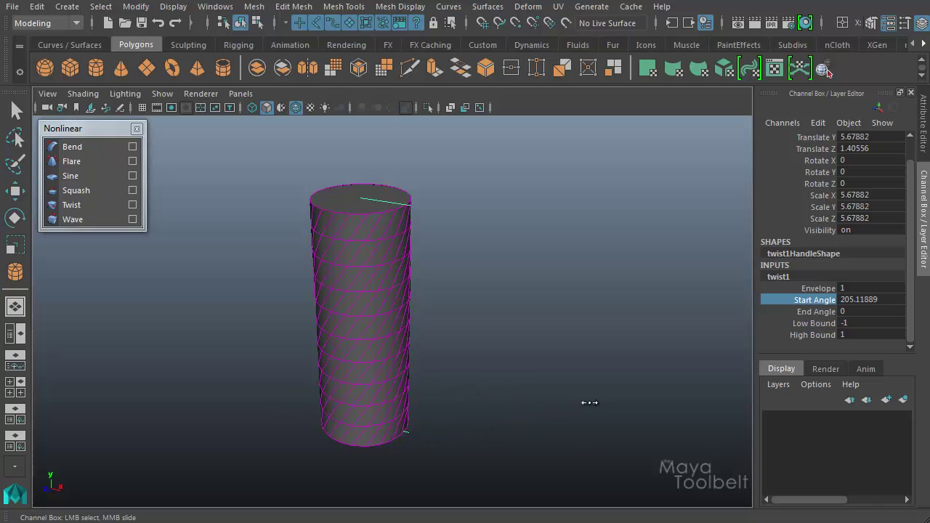
pyautogui.moveTo(510, 385); pyautogui.dragTo(342, 396, button='middle')
pyautogui.moveTo(421, 417); pyautogui.dragTo(482, 421, button='middle')
pyautogui.moveTo(567, 414); pyautogui.dragTo(548, 359, button='middle')
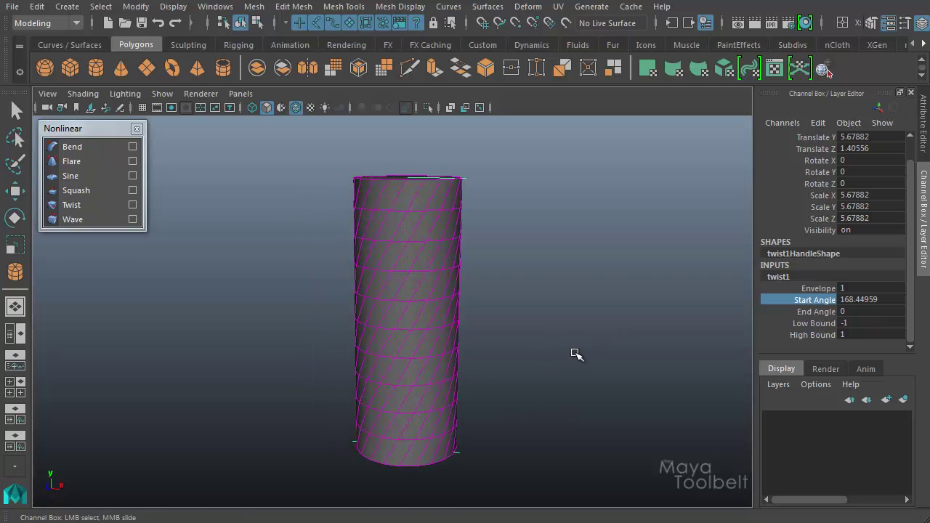
# Set the End Angle to about -107 and select the twisted cylinder
pyautogui.click(816, 311)
pyautogui.moveTo(582, 318); pyautogui.dragTo(491, 371, button='middle')
pyautogui.keyDown('alt'); pyautogui.moveTo(490, 371); pyautogui.dragTo(567, 328); pyautogui.keyUp('alt')
pyautogui.moveTo(567, 327); pyautogui.dragTo(444, 319, button='middle')
pyautogui.keyDown('alt'); pyautogui.moveTo(567, 364); pyautogui.dragTo(548, 346, button='middle'); pyautogui.keyUp('alt')
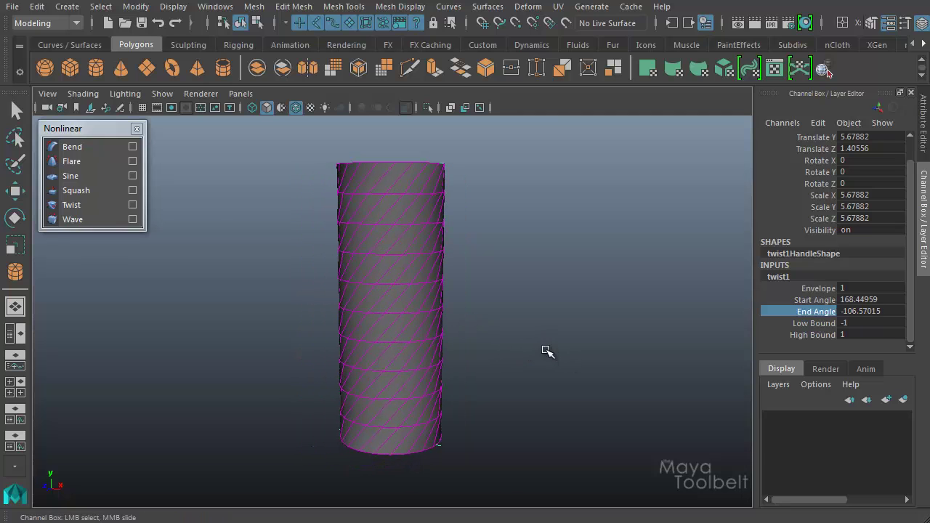
pyautogui.keyDown('alt'); pyautogui.moveTo(496, 233); pyautogui.dragTo(490, 305); pyautogui.keyUp('alt')
pyautogui.press('q')
pyautogui.click(444, 302)
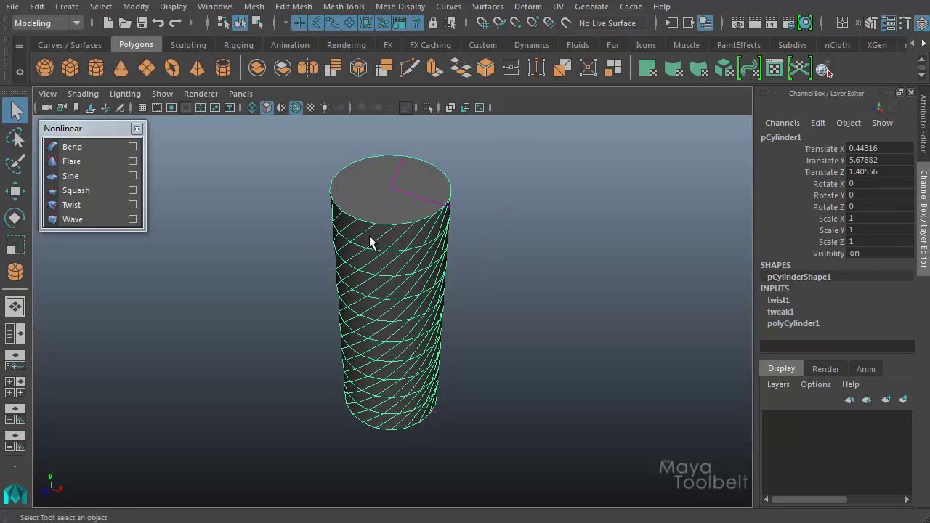
# Delete the cylinder and twist handle, draw torus pTorus1 (radius 5.53589), and apply a Twist
pyautogui.click(443, 241)
pyautogui.press('Delete')
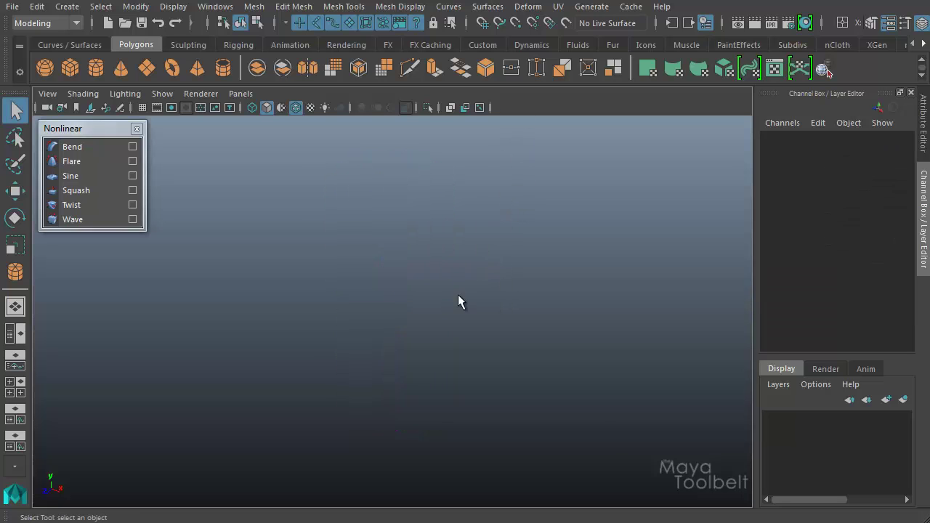
pyautogui.click(67, 7)
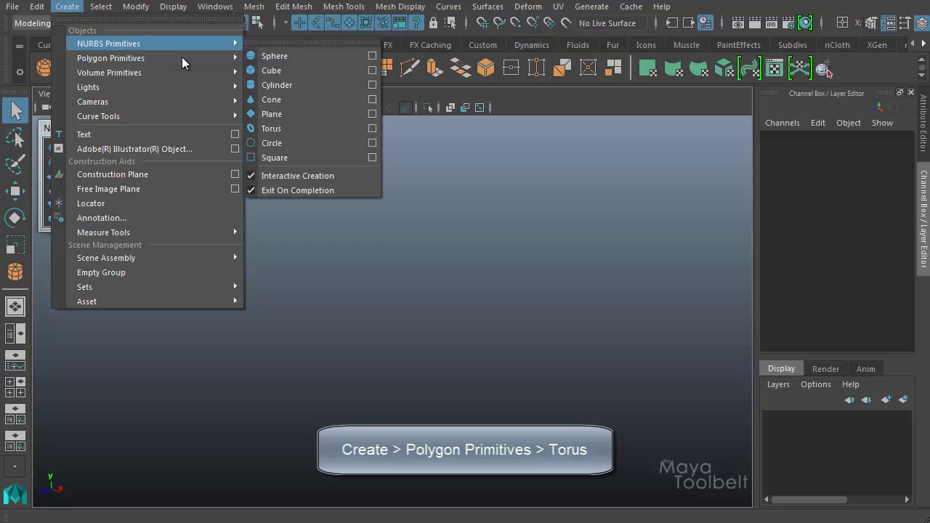
pyautogui.moveTo(186, 57)
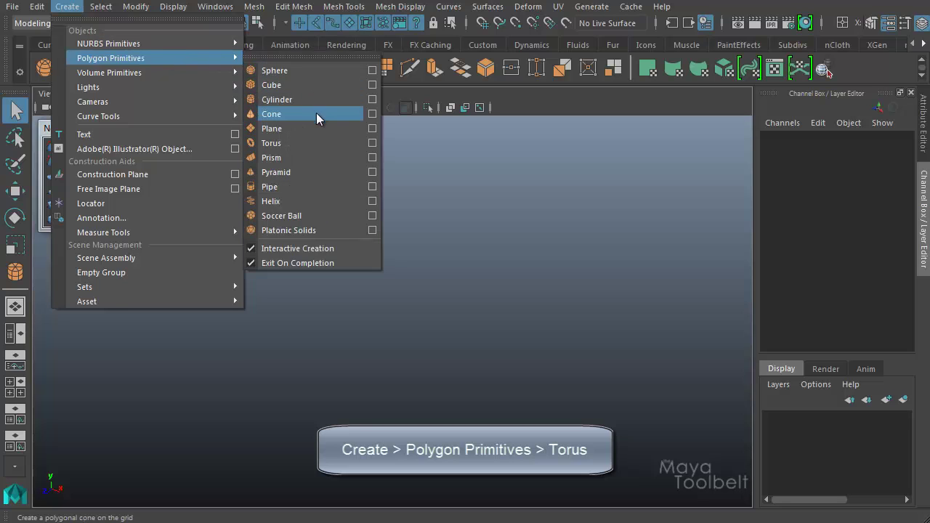
pyautogui.click(306, 142)
pyautogui.moveTo(385, 367)
pyautogui.mouseDown()
pyautogui.moveTo(421, 374)
pyautogui.moveTo(486, 419)
pyautogui.mouseUp()
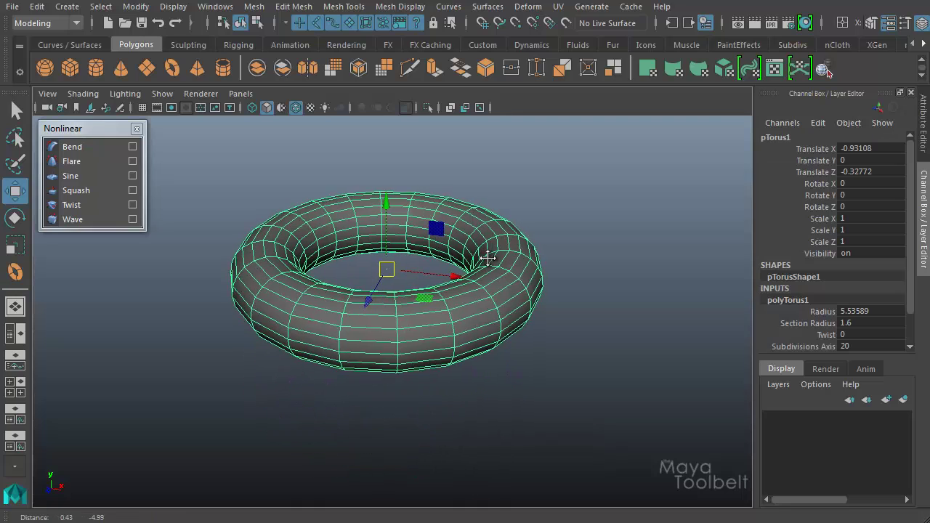
pyautogui.click(80, 206)
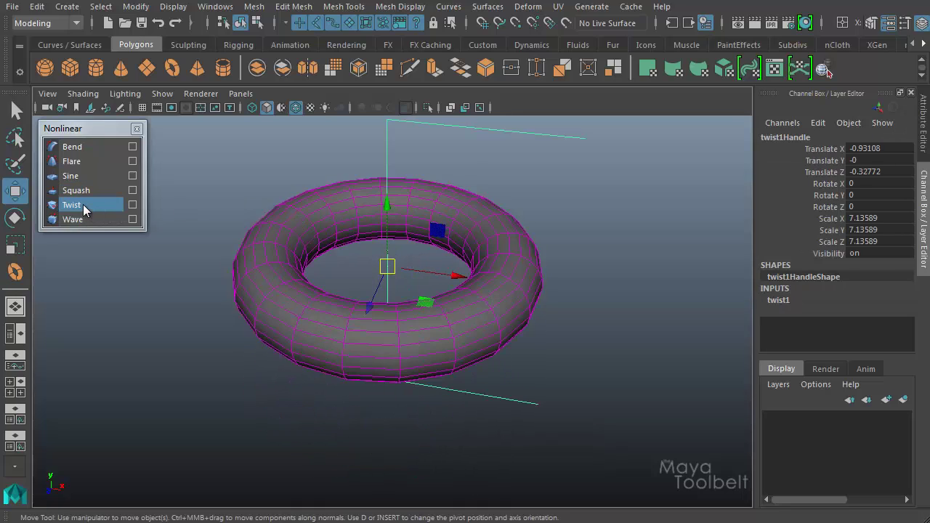
# Rotate twist1Handle to Rotate Z 90 on the torus and list twist1's attributes
pyautogui.keyDown('alt'); pyautogui.moveTo(501, 251); pyautogui.dragTo(533, 258); pyautogui.keyUp('alt')
pyautogui.keyDown('alt'); pyautogui.moveTo(533, 258); pyautogui.dragTo(457, 237, button='right'); pyautogui.keyUp('alt')
pyautogui.keyDown('alt'); pyautogui.moveTo(457, 238); pyautogui.dragTo(519, 303); pyautogui.keyUp('alt')
pyautogui.press('e')
pyautogui.keyDown('alt'); pyautogui.moveTo(486, 275); pyautogui.dragTo(581, 344); pyautogui.keyUp('alt')
pyautogui.keyDown('alt'); pyautogui.moveTo(462, 293); pyautogui.dragTo(589, 292); pyautogui.keyUp('alt')
pyautogui.keyDown('alt'); pyautogui.moveTo(525, 298); pyautogui.dragTo(567, 316); pyautogui.keyUp('alt')
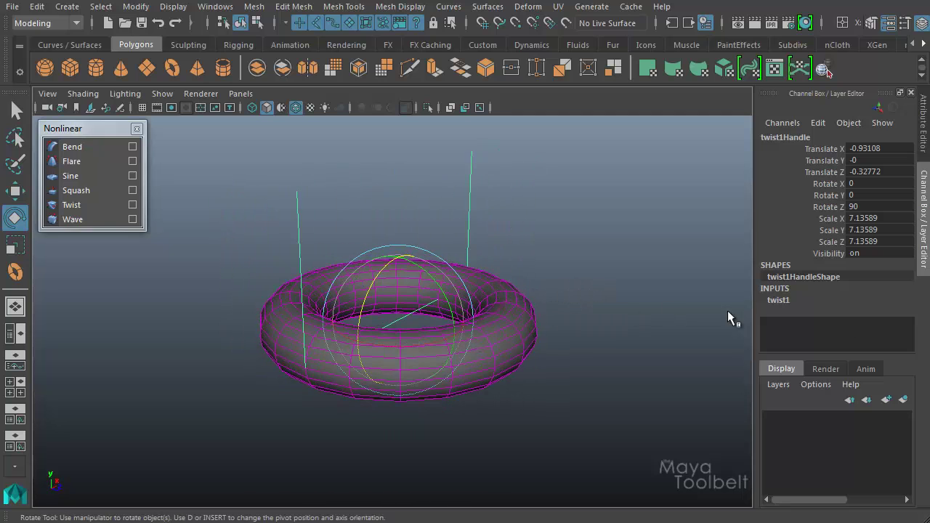
pyautogui.doubleClick(779, 300)
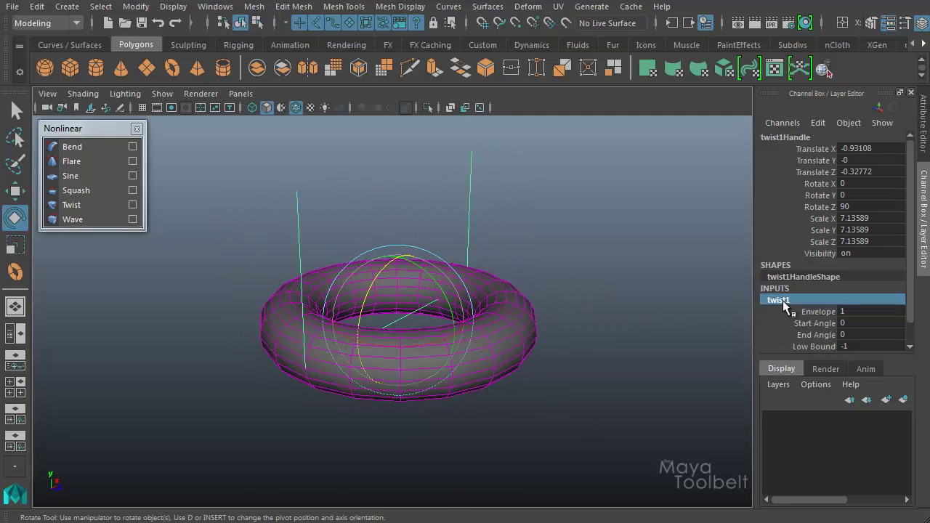
# Slide twist1's Start Angle to 210.84847, wringing the torus into a twisted loop
pyautogui.click(817, 323)
pyautogui.moveTo(584, 363); pyautogui.dragTo(708, 405, button='middle')
pyautogui.keyDown('alt'); pyautogui.moveTo(708, 405); pyautogui.dragTo(615, 362); pyautogui.keyUp('alt')
pyautogui.keyDown('alt'); pyautogui.moveTo(615, 362); pyautogui.dragTo(569, 338, button='right'); pyautogui.keyUp('alt')
pyautogui.keyDown('alt'); pyautogui.moveTo(569, 337); pyautogui.dragTo(560, 382); pyautogui.keyUp('alt')
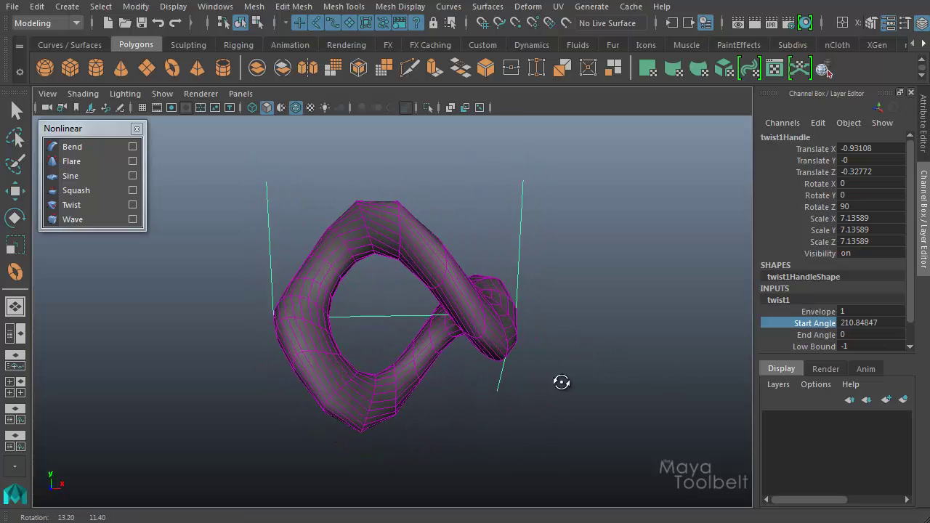
pyautogui.press('e')
pyautogui.moveTo(357, 269); pyautogui.dragTo(700, 346)
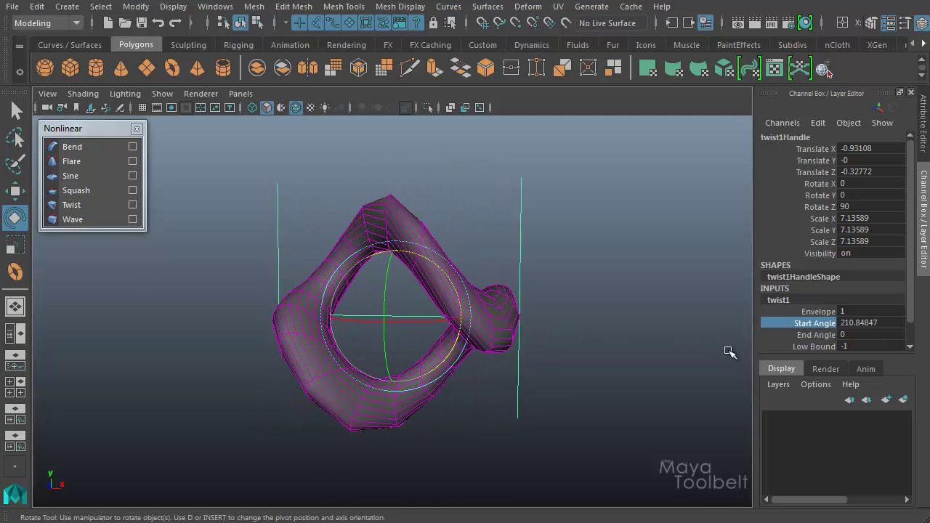
pyautogui.keyDown('alt'); pyautogui.moveTo(547, 329); pyautogui.dragTo(698, 334); pyautogui.keyUp('alt')
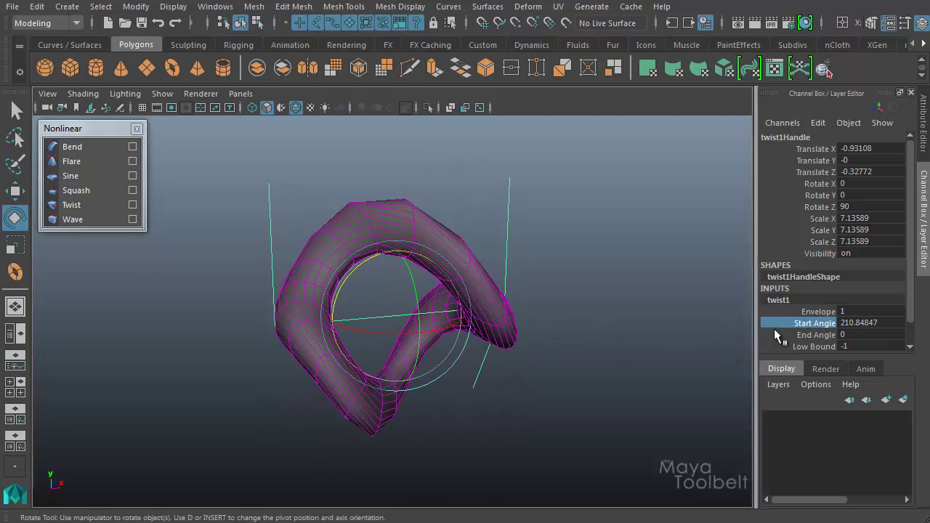
pyautogui.click(825, 312)
pyautogui.scroll(-1, 876, 311)
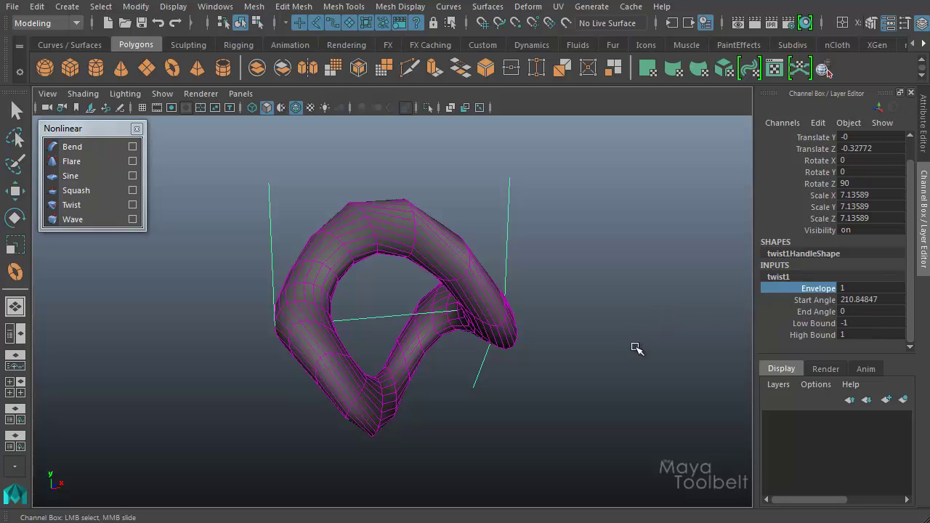
pyautogui.moveTo(629, 349); pyautogui.dragTo(469, 385, button='middle')
pyautogui.moveTo(517, 369)
pyautogui.keyDown('alt'); pyautogui.mouseDown()
pyautogui.moveTo(494, 385)
pyautogui.moveTo(394, 386)
pyautogui.moveTo(458, 393)
pyautogui.moveTo(518, 379)
pyautogui.mouseUp(); pyautogui.keyUp('alt')
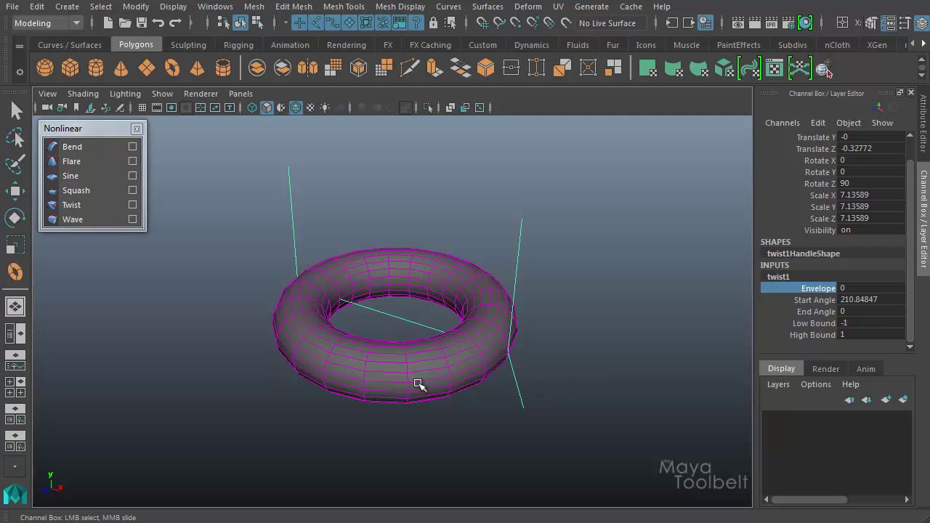
pyautogui.keyDown('alt'); pyautogui.moveTo(418, 408); pyautogui.dragTo(524, 407); pyautogui.keyUp('alt')
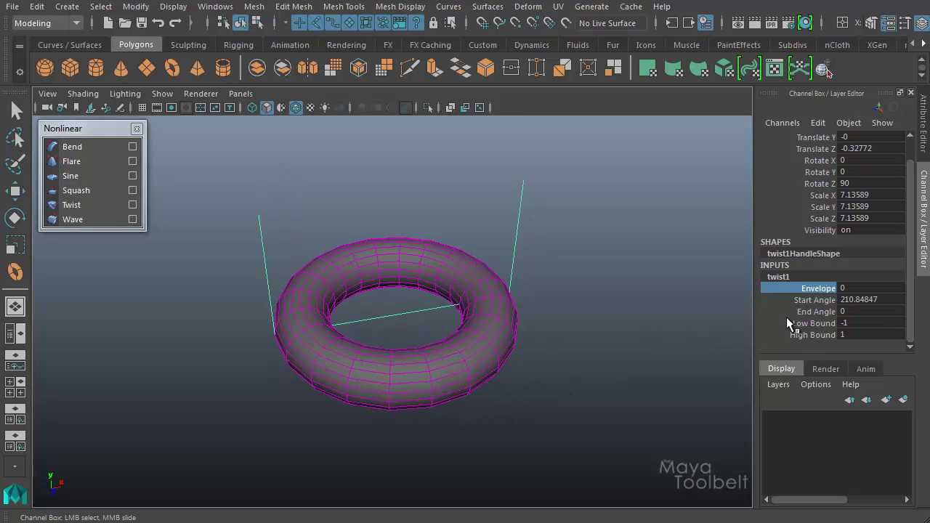
pyautogui.moveTo(561, 372); pyautogui.dragTo(601, 397, button='middle')
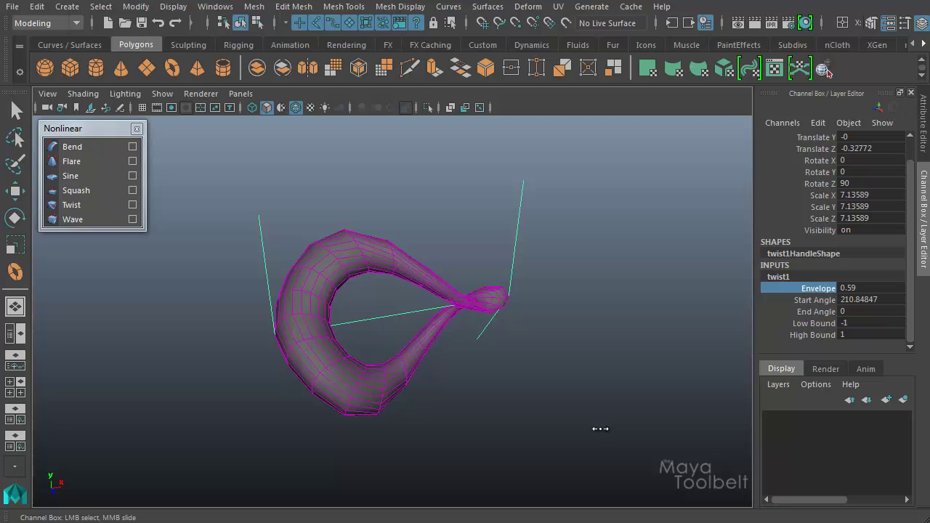
pyautogui.keyDown('alt'); pyautogui.moveTo(593, 429); pyautogui.dragTo(604, 395); pyautogui.keyUp('alt')
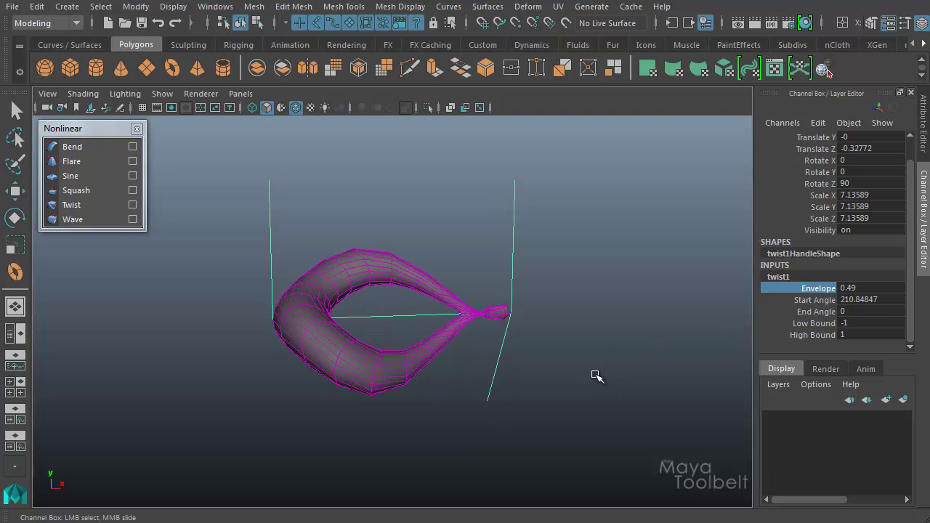
pyautogui.moveTo(556, 419); pyautogui.dragTo(628, 373, button='middle')
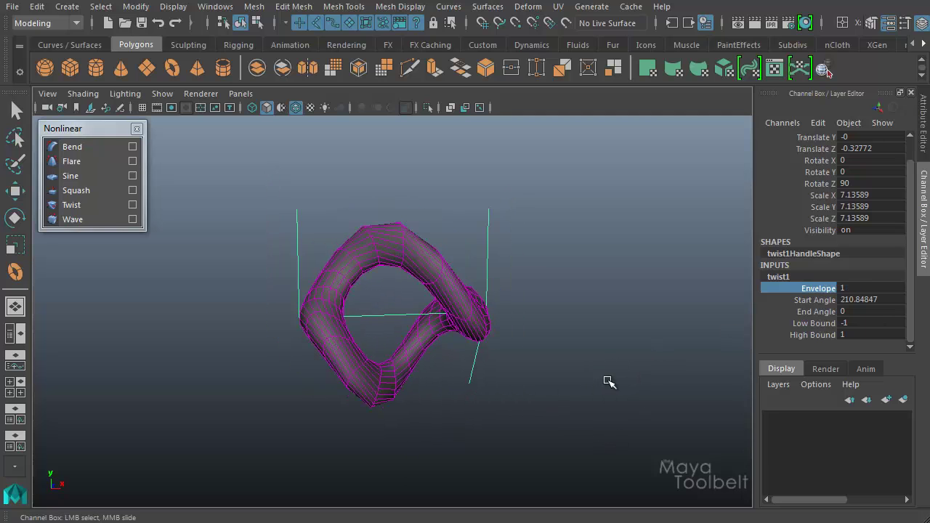
pyautogui.keyDown('alt'); pyautogui.moveTo(528, 410); pyautogui.dragTo(499, 324); pyautogui.keyUp('alt')
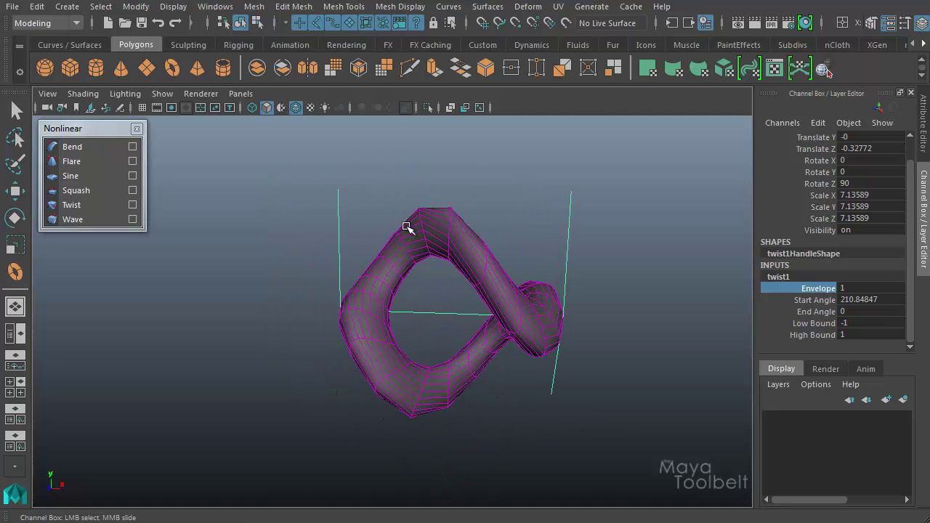
pyautogui.keyDown('alt'); pyautogui.moveTo(392, 284); pyautogui.dragTo(414, 340); pyautogui.keyUp('alt')
pyautogui.click(484, 245)
pyautogui.press('e')
# In polyTorus1, raise the torus's Subdivisions Height to 24 and Subdivisions Axis to 30
pyautogui.keyDown('alt'); pyautogui.moveTo(414, 340); pyautogui.dragTo(538, 341, button='right'); pyautogui.keyUp('alt')
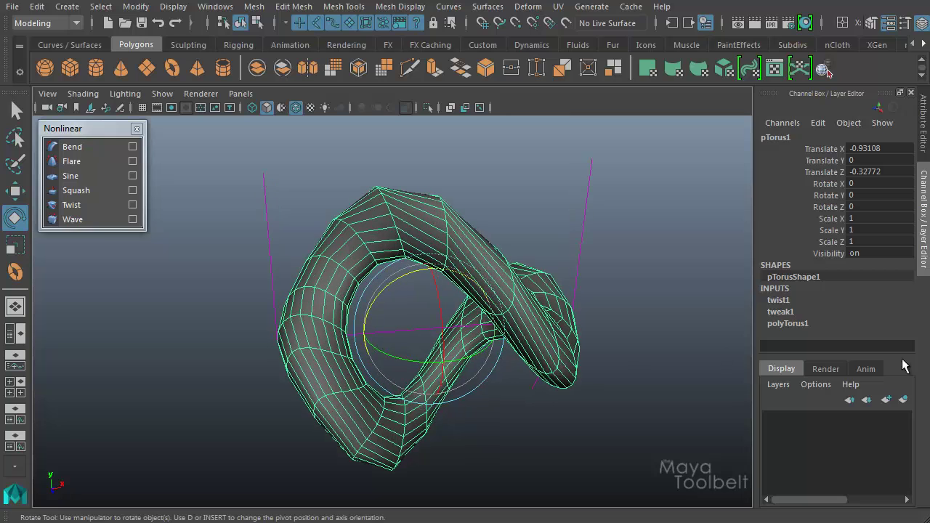
pyautogui.click(791, 324)
pyautogui.scroll(-2, 841, 303)
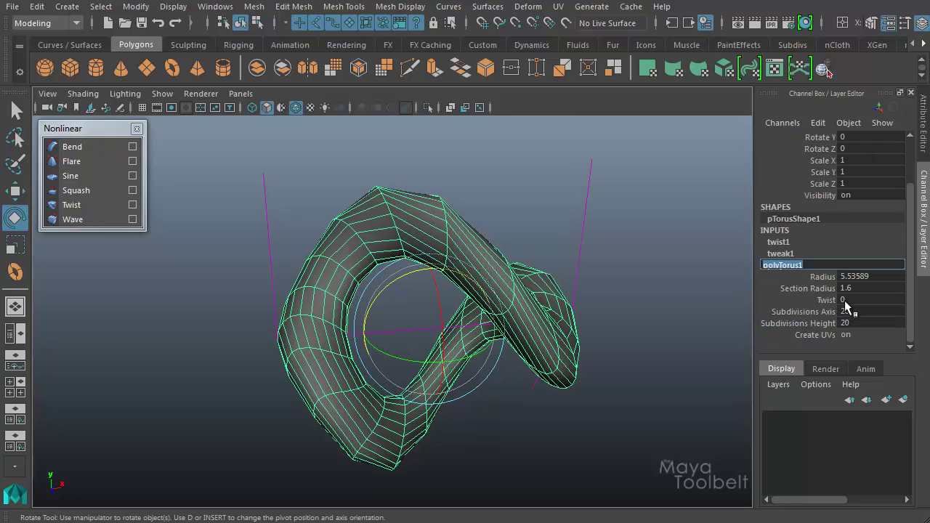
pyautogui.click(820, 322)
pyautogui.moveTo(682, 390); pyautogui.dragTo(712, 411, button='middle')
pyautogui.click(833, 312)
pyautogui.moveTo(564, 434); pyautogui.dragTo(618, 430, button='middle')
pyautogui.moveTo(555, 446); pyautogui.dragTo(627, 449, button='middle')
pyautogui.moveTo(623, 417)
pyautogui.keyDown('alt'); pyautogui.mouseDown()
pyautogui.moveTo(515, 409)
pyautogui.moveTo(612, 424)
pyautogui.moveTo(672, 389)
pyautogui.moveTo(612, 380)
pyautogui.moveTo(582, 363)
pyautogui.mouseUp(); pyautogui.keyUp('alt')
# Turn off Wireframe on Shaded so the torus shows smooth, then select the twist handle
pyautogui.click(613, 424)
pyautogui.click(296, 106)
pyautogui.moveTo(564, 282)
pyautogui.keyDown('alt'); pyautogui.mouseDown()
pyautogui.moveTo(513, 249)
pyautogui.moveTo(335, 270)
pyautogui.moveTo(484, 293)
pyautogui.moveTo(580, 268)
pyautogui.mouseUp(); pyautogui.keyUp('alt')
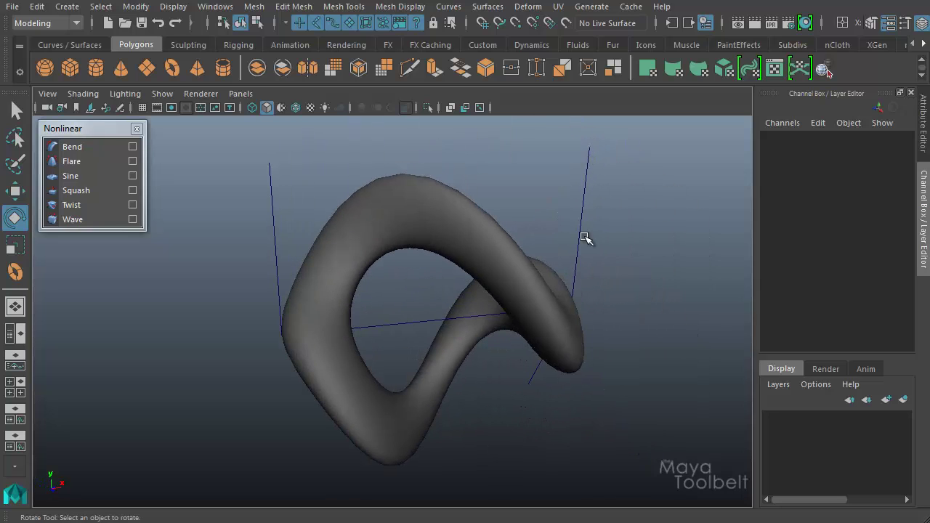
pyautogui.moveTo(607, 222); pyautogui.dragTo(614, 229)
pyautogui.keyDown('alt'); pyautogui.moveTo(614, 229); pyautogui.dragTo(571, 349); pyautogui.keyUp('alt')
pyautogui.press('w')
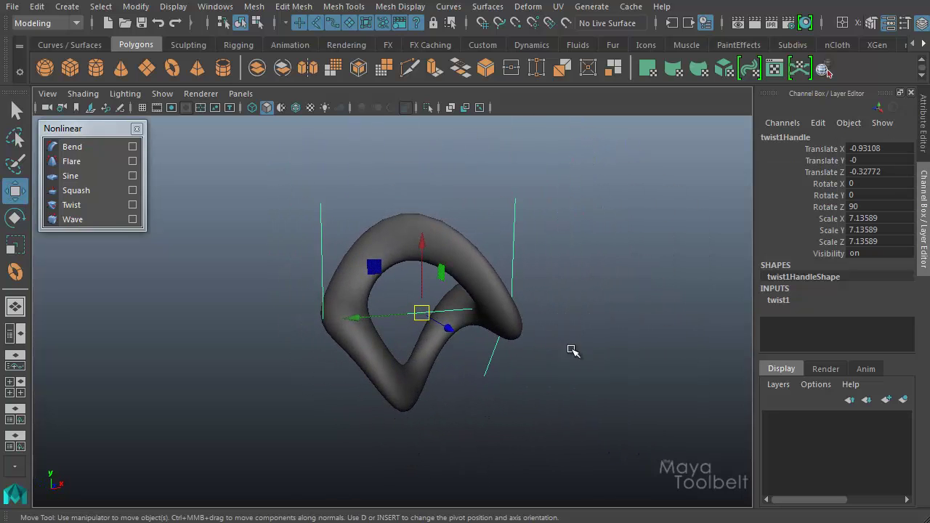
# Activate Modify > Transformation Tools > Show Manipulator Tool to display the twist's handles
pyautogui.click(135, 9)
pyautogui.moveTo(224, 45)
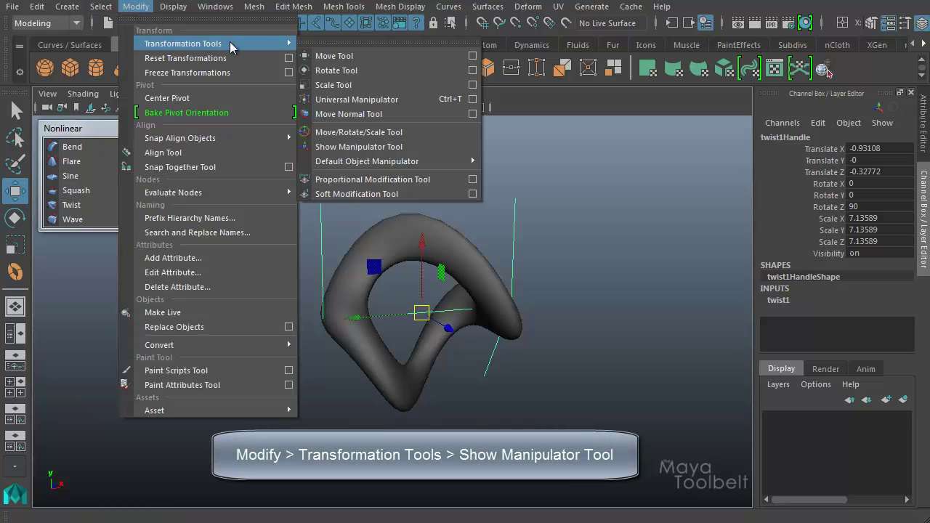
pyautogui.click(349, 150)
pyautogui.keyDown('alt'); pyautogui.moveTo(497, 391); pyautogui.dragTo(556, 370); pyautogui.keyUp('alt')
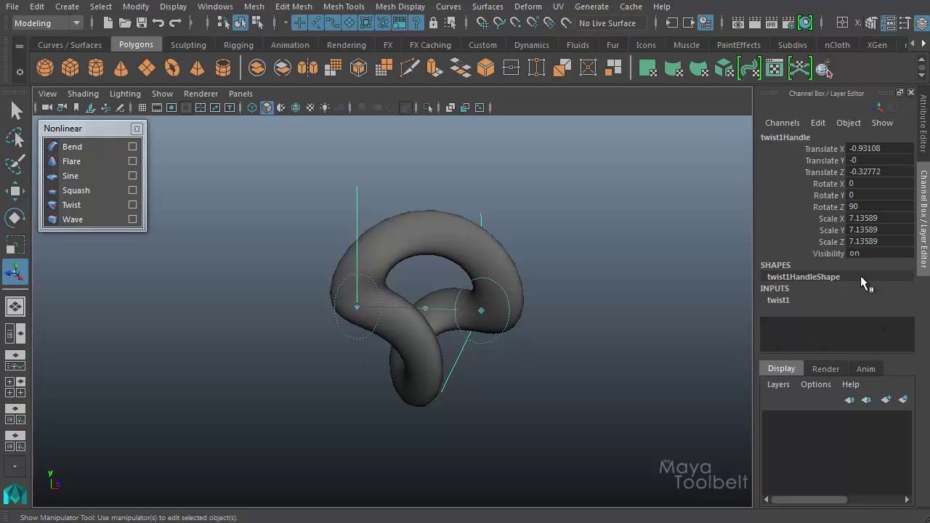
pyautogui.keyDown('alt'); pyautogui.moveTo(352, 379); pyautogui.dragTo(569, 321); pyautogui.keyUp('alt')
# Pull the twist range handle outward and swing the end angle to about -103°
pyautogui.click(359, 341)
pyautogui.moveTo(654, 325); pyautogui.dragTo(480, 339)
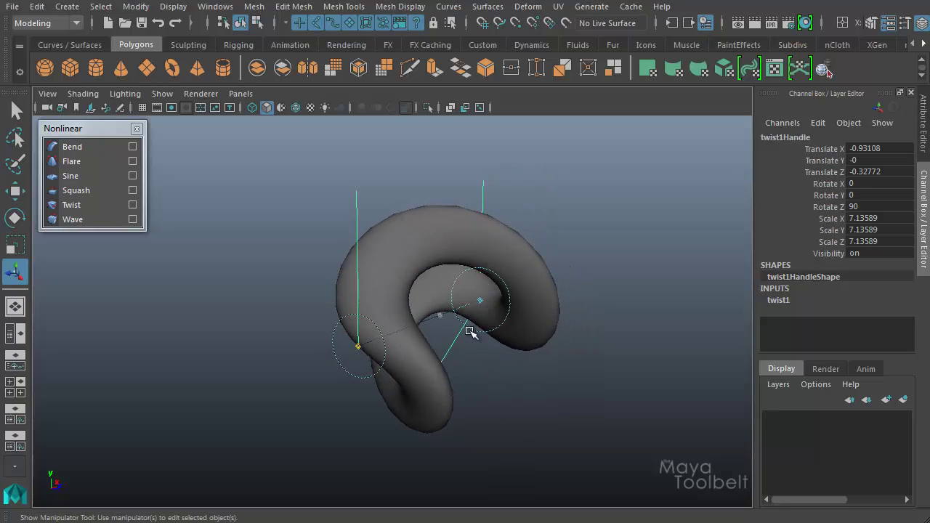
pyautogui.moveTo(331, 344); pyautogui.dragTo(341, 387)
pyautogui.keyDown('alt'); pyautogui.moveTo(600, 319); pyautogui.dragTo(562, 326); pyautogui.keyUp('alt')
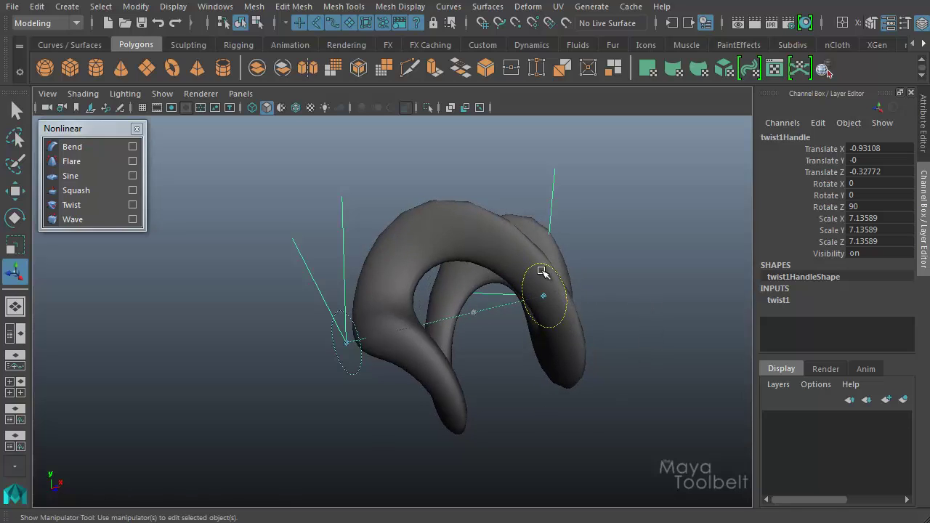
# Set the twist start angle to about 253° and end angle to -66°, then move the range end inward
pyautogui.moveTo(531, 268); pyautogui.dragTo(552, 349)
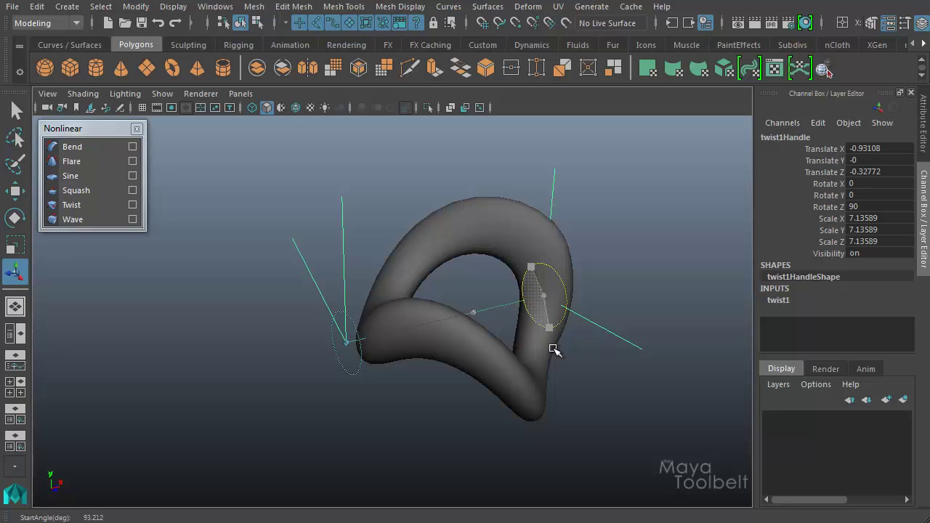
pyautogui.moveTo(357, 332); pyautogui.dragTo(359, 332)
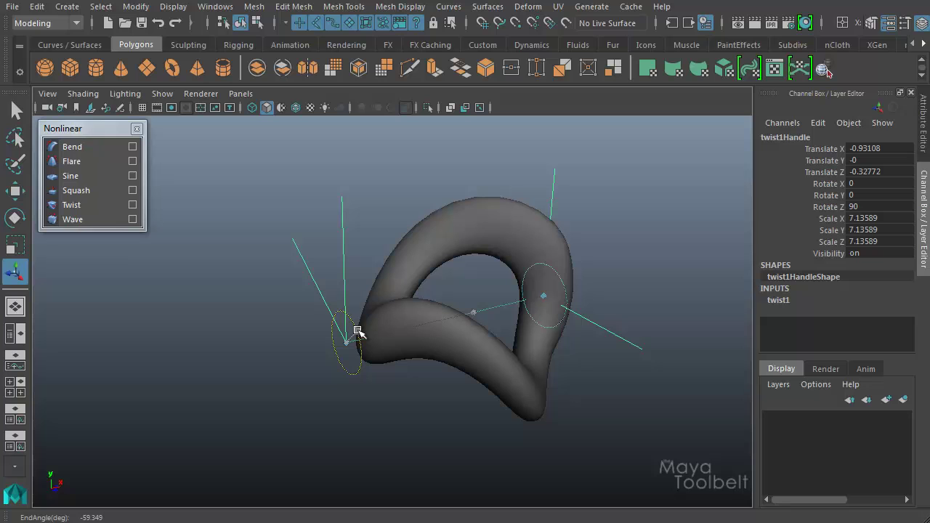
pyautogui.keyDown('alt'); pyautogui.moveTo(540, 357); pyautogui.dragTo(343, 421); pyautogui.keyUp('alt')
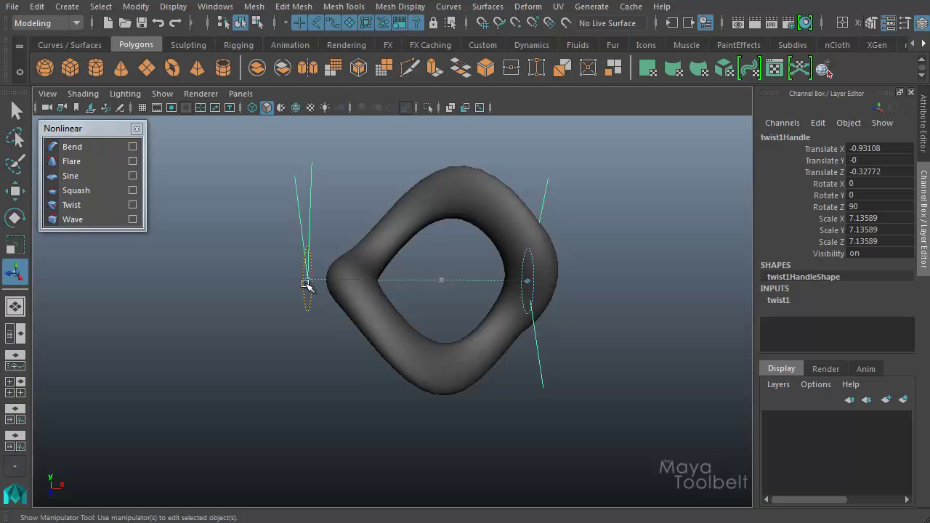
pyautogui.moveTo(307, 279); pyautogui.dragTo(429, 294)
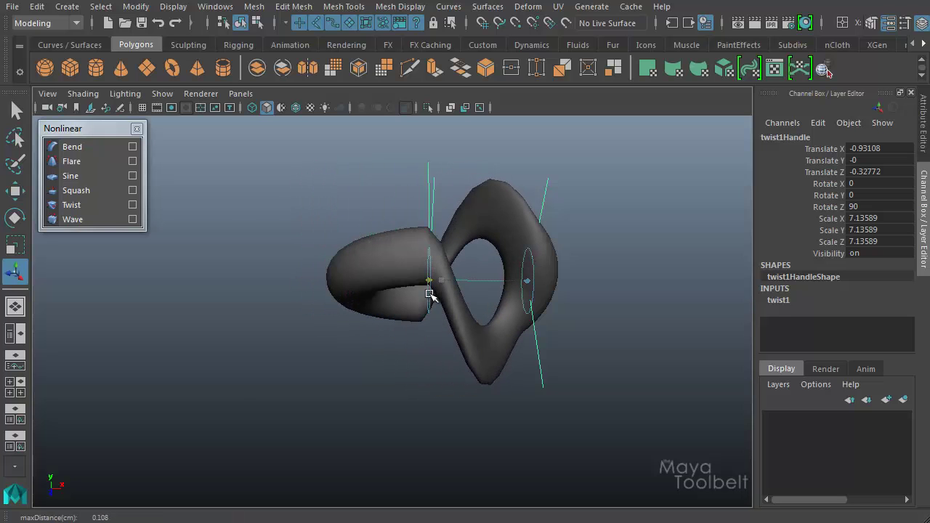